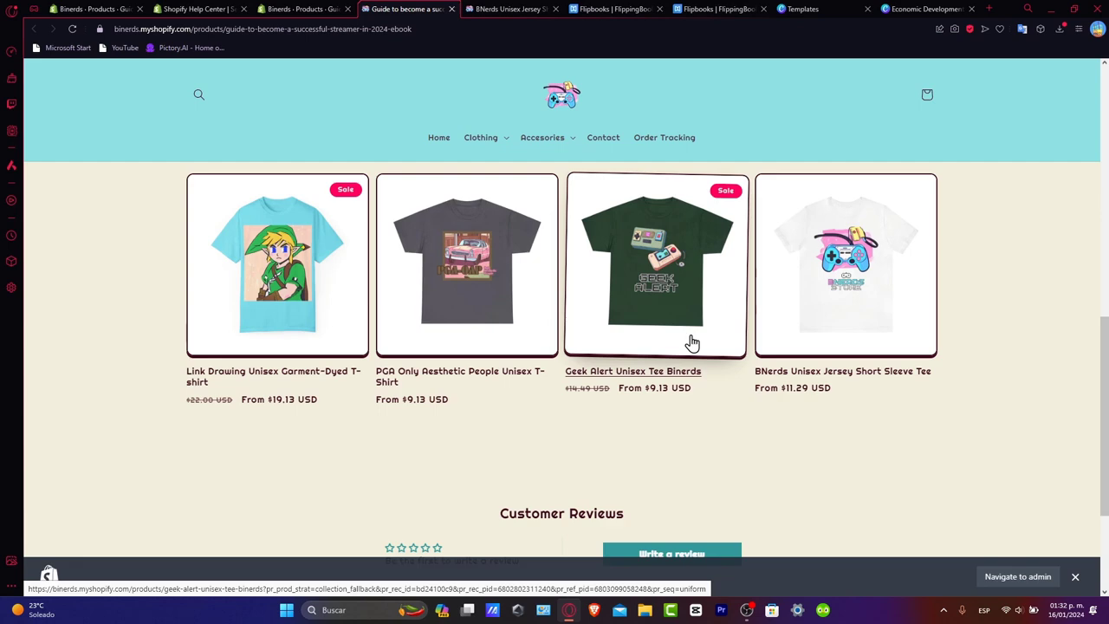
- Open the Geek Alert Unisex Tee Binerds product page and add one Irish Green shirt in size S to the cart
{"action": "left_click", "coordinate": [667, 276]}
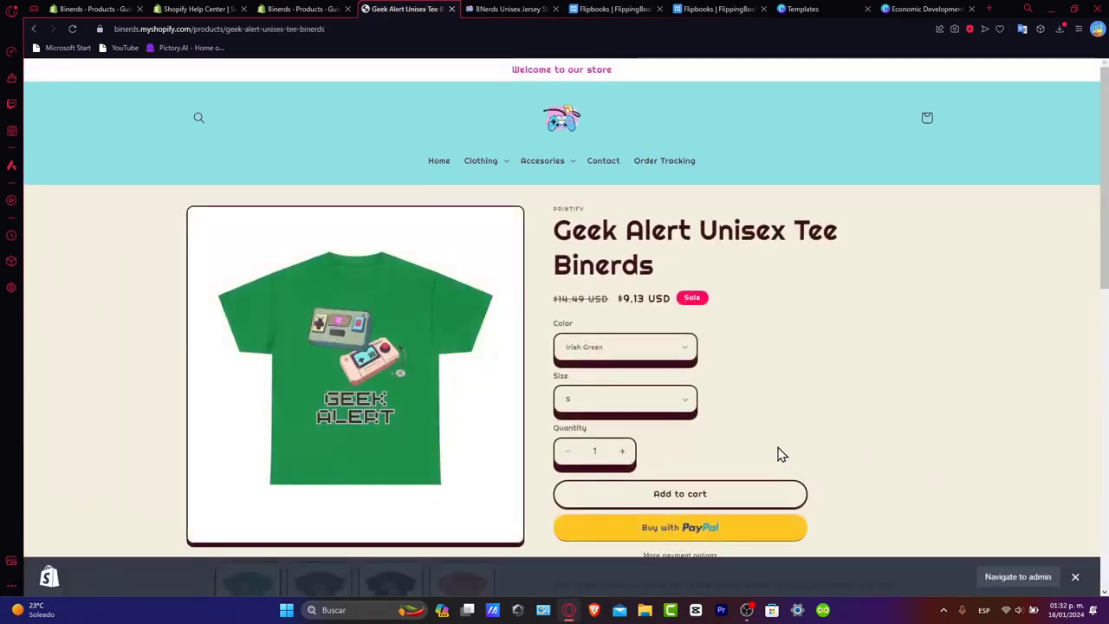
{"action": "scroll", "coordinate": [778, 454], "scroll_direction": "down", "scroll_amount": 2}
{"action": "left_click", "coordinate": [728, 320]}
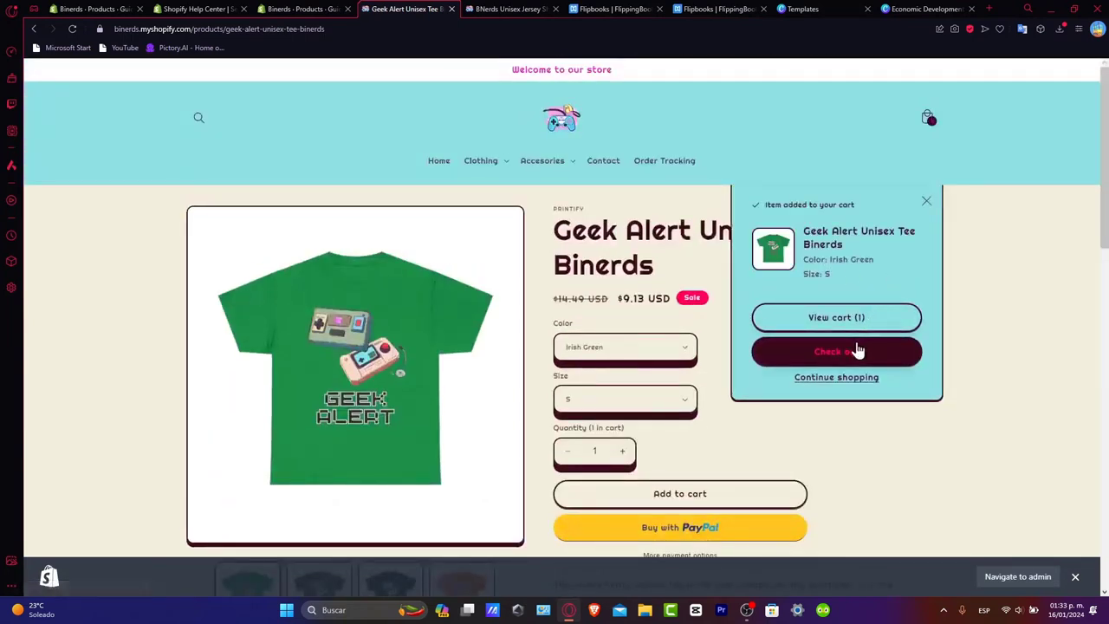
- Proceed to checkout and review the contact, delivery, shipping and payment sections along with the order summary
{"action": "left_click", "coordinate": [857, 350]}
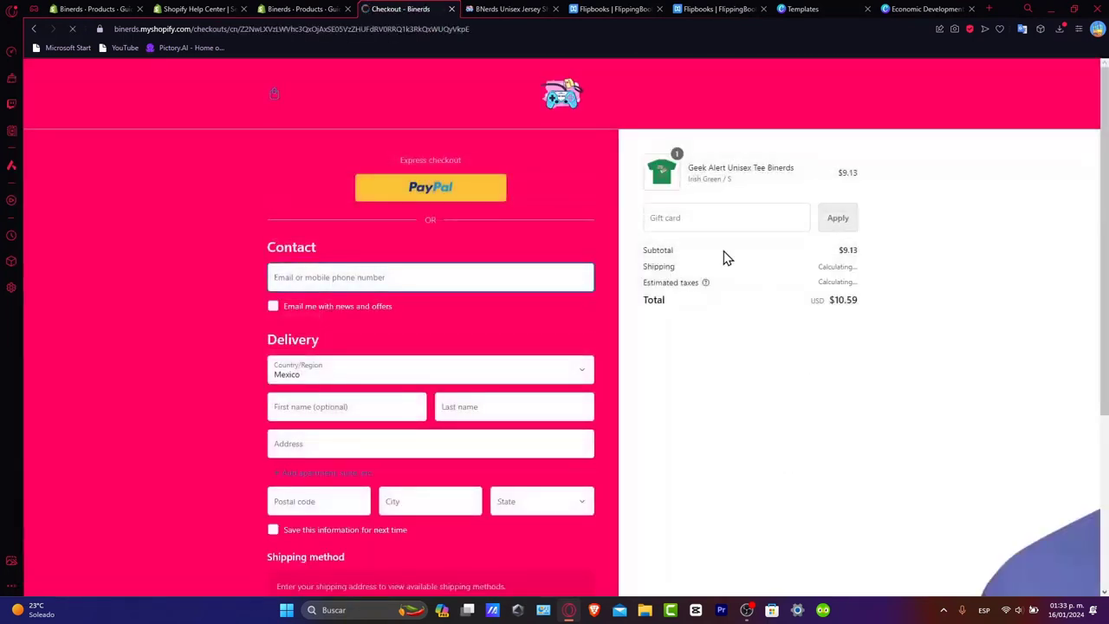
{"action": "scroll", "coordinate": [913, 408], "scroll_direction": "down", "scroll_amount": 3}
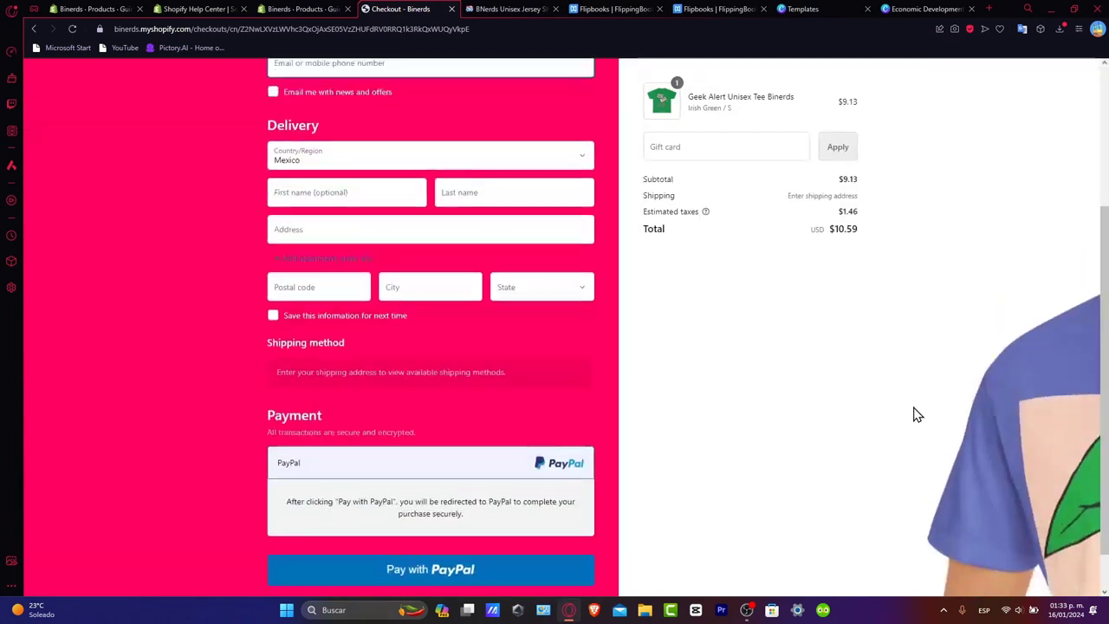
{"action": "scroll", "coordinate": [913, 408], "scroll_direction": "up", "scroll_amount": 3}
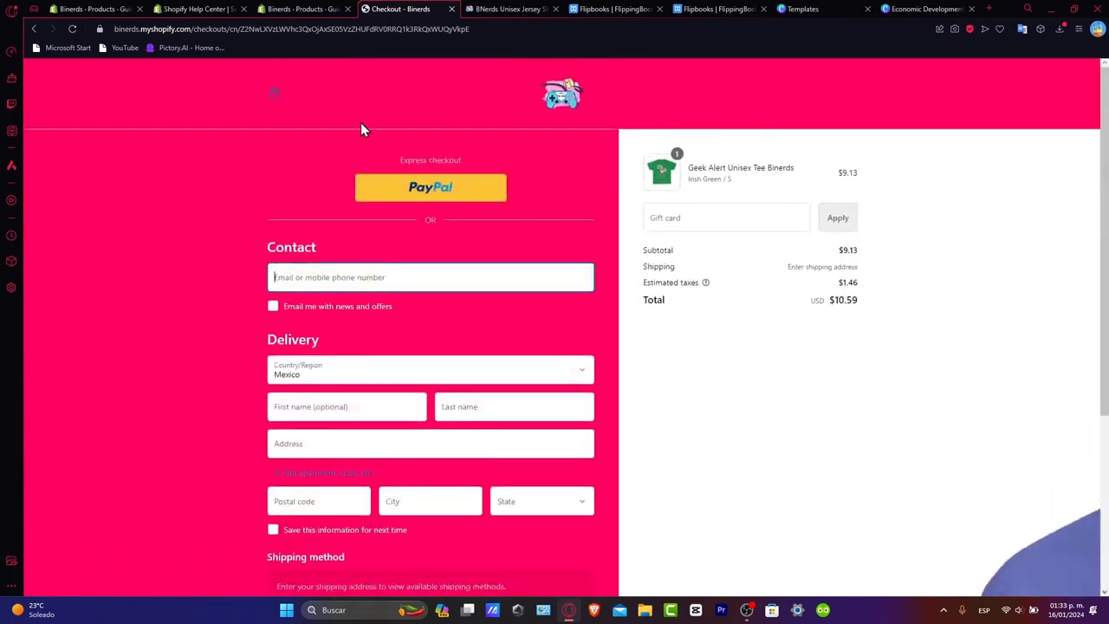
{"action": "scroll", "coordinate": [867, 359], "scroll_direction": "down", "scroll_amount": 3}
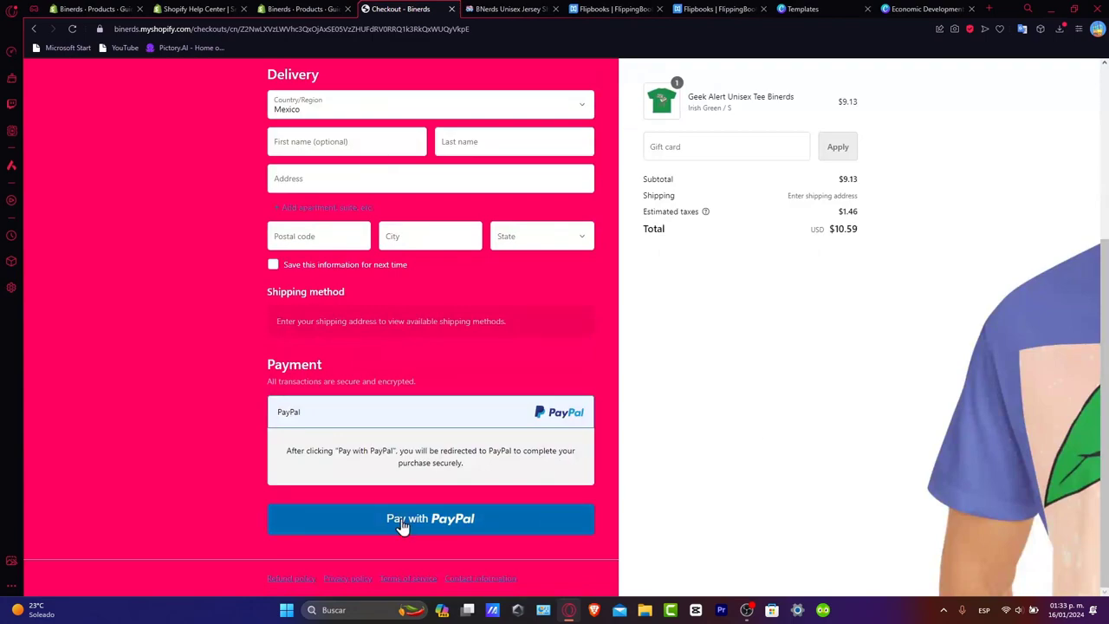
{"action": "scroll", "coordinate": [617, 384], "scroll_direction": "up", "scroll_amount": 3}
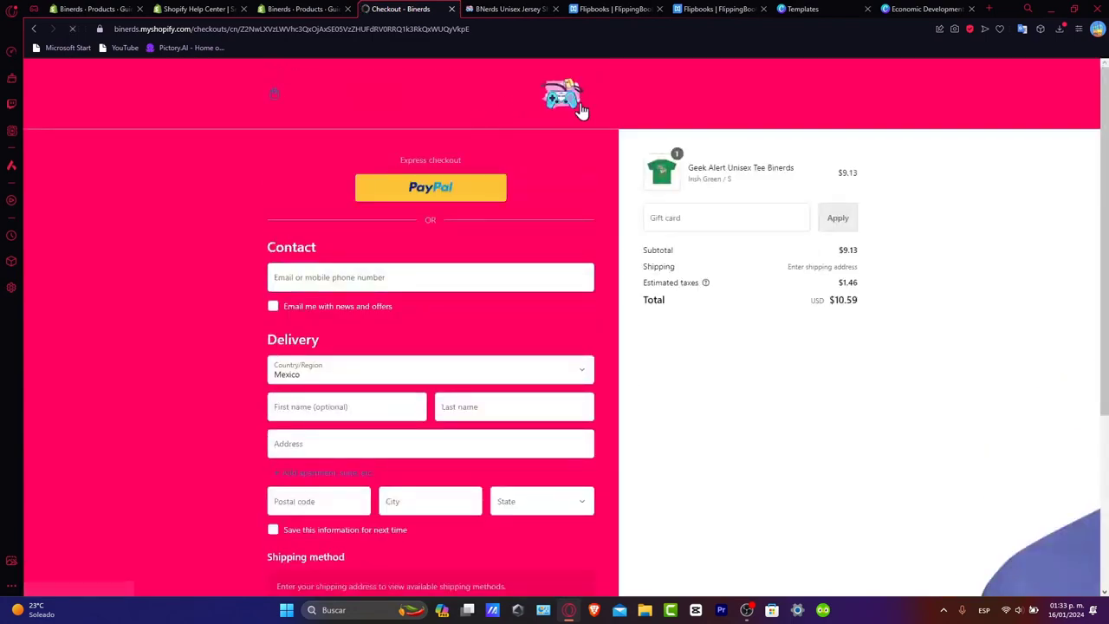
- Return to the store's home page, browse its featured products and view the T-Shirts collection under Clothing
{"action": "left_click", "coordinate": [579, 108]}
{"action": "scroll", "coordinate": [547, 367], "scroll_direction": "down", "scroll_amount": 8}
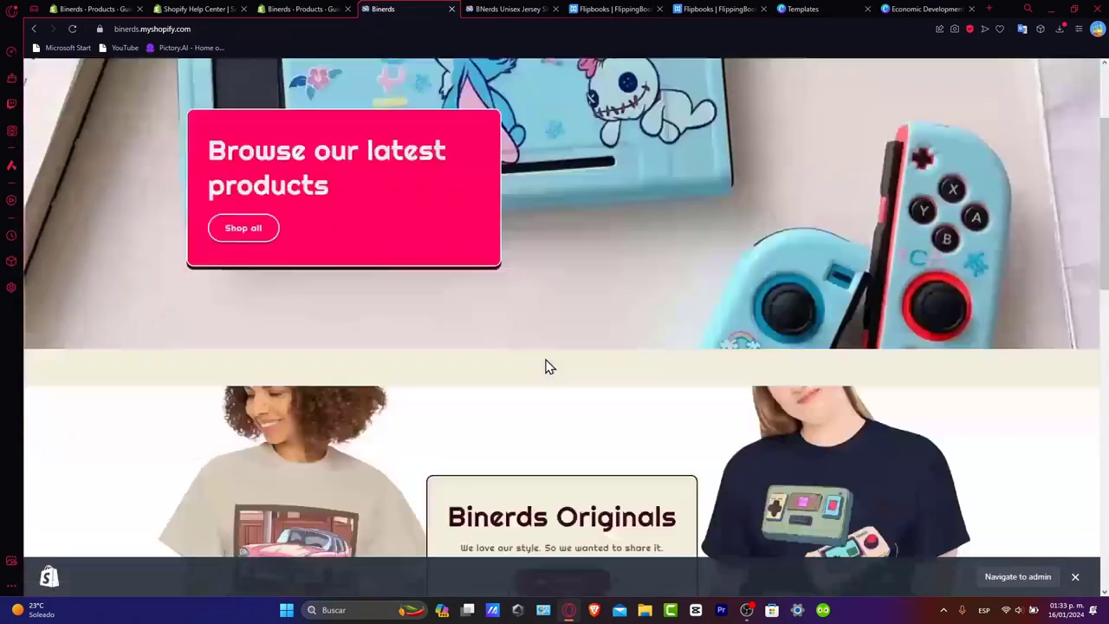
{"action": "scroll", "coordinate": [546, 366], "scroll_direction": "down", "scroll_amount": 5}
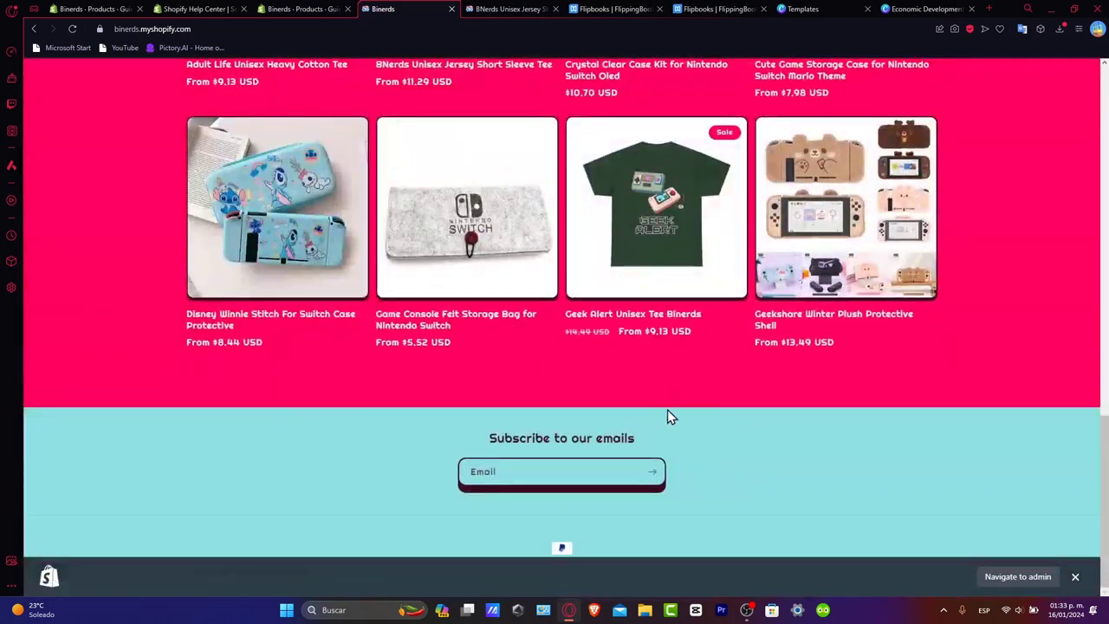
{"action": "scroll", "coordinate": [711, 451], "scroll_direction": "up", "scroll_amount": 15}
{"action": "left_click", "coordinate": [493, 158]}
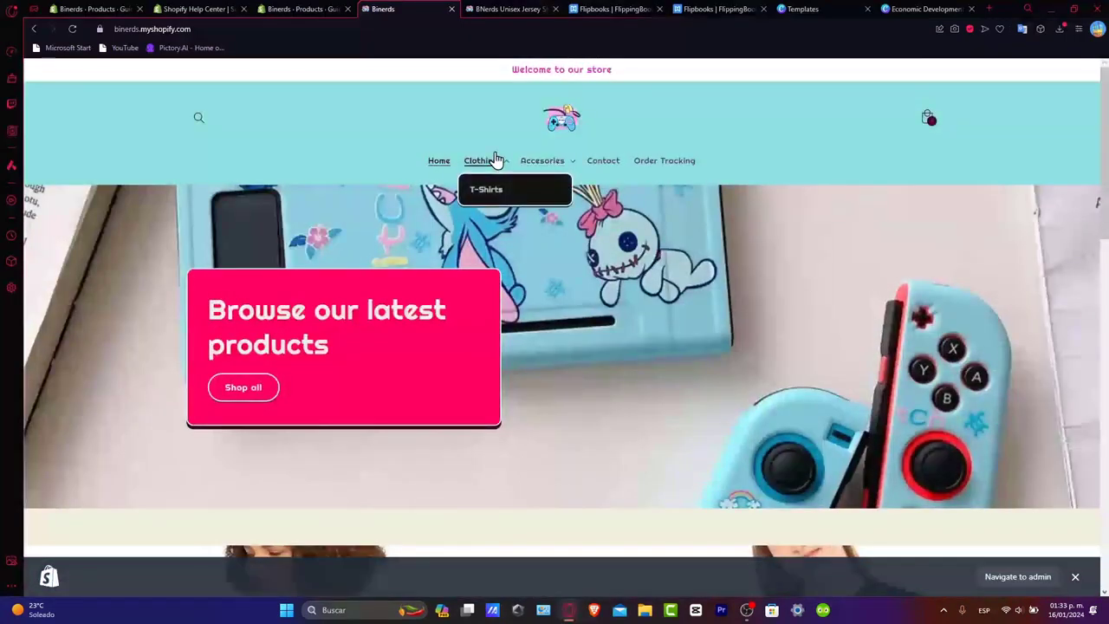
{"action": "left_click", "coordinate": [492, 190]}
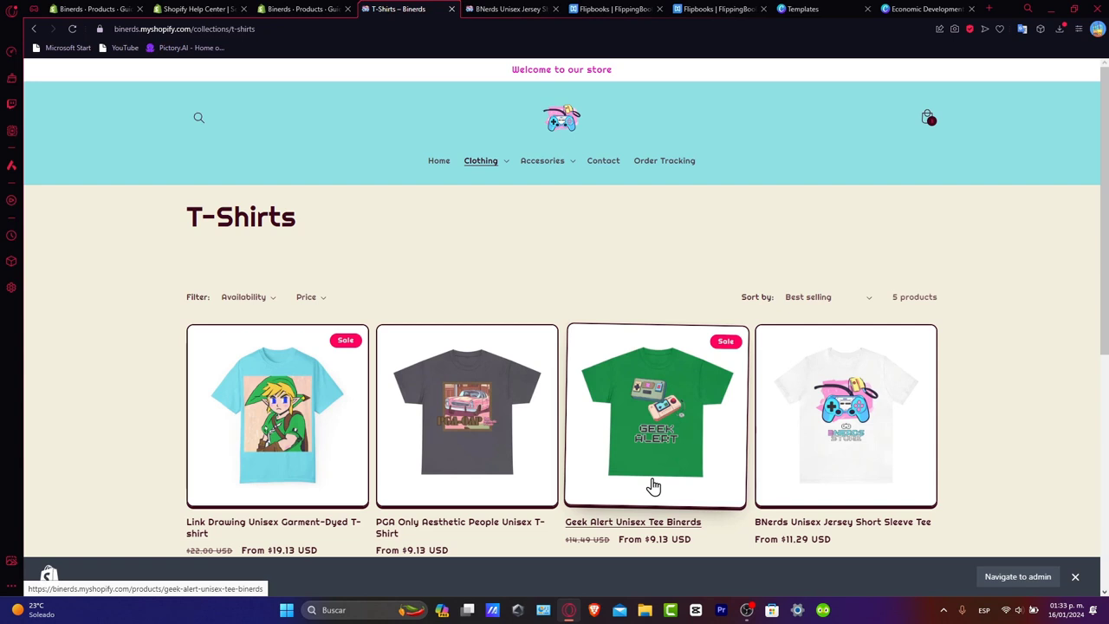
{"action": "scroll", "coordinate": [661, 489], "scroll_direction": "down", "scroll_amount": 5}
{"action": "scroll", "coordinate": [594, 411], "scroll_direction": "up", "scroll_amount": 5}
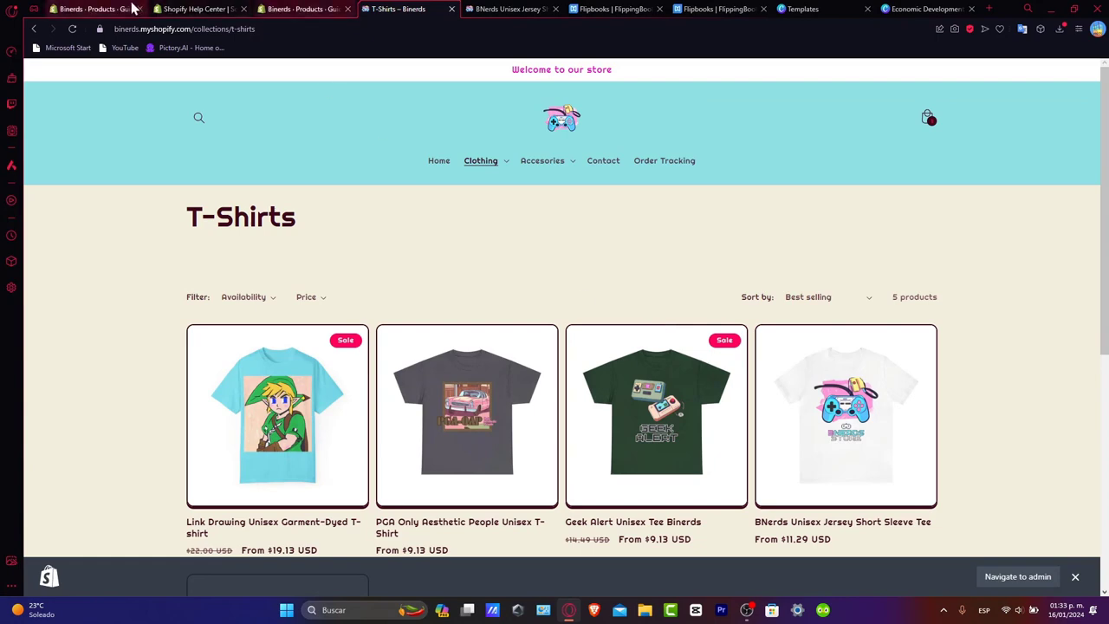
- Switch to the Shopify admin, dismiss the app search and open the product collections
{"action": "left_click", "coordinate": [95, 8]}
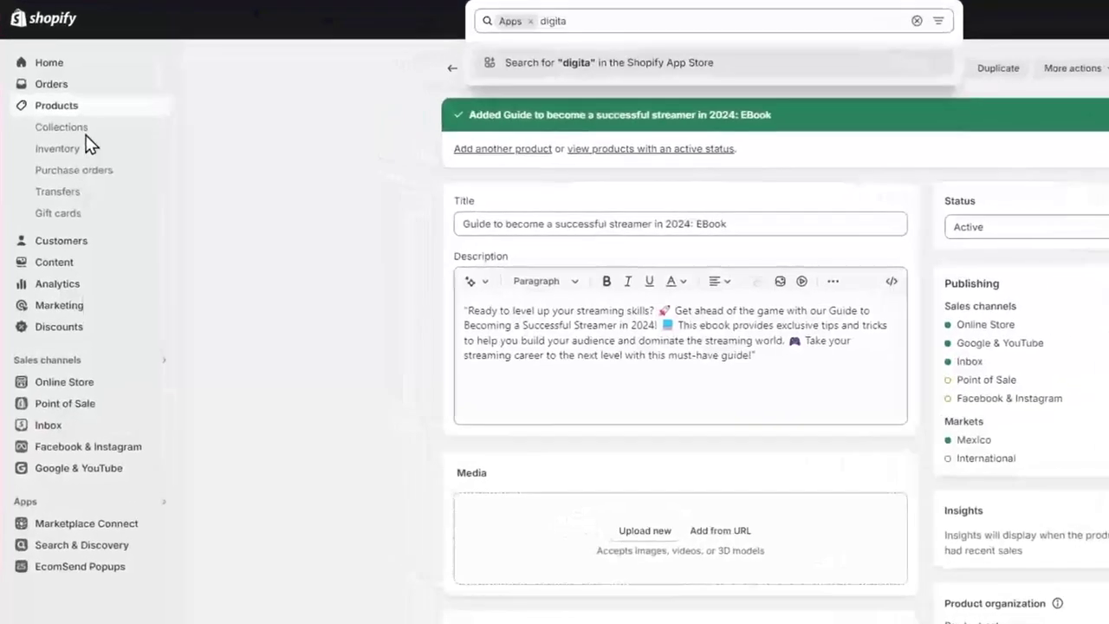
{"action": "left_click", "coordinate": [88, 163]}
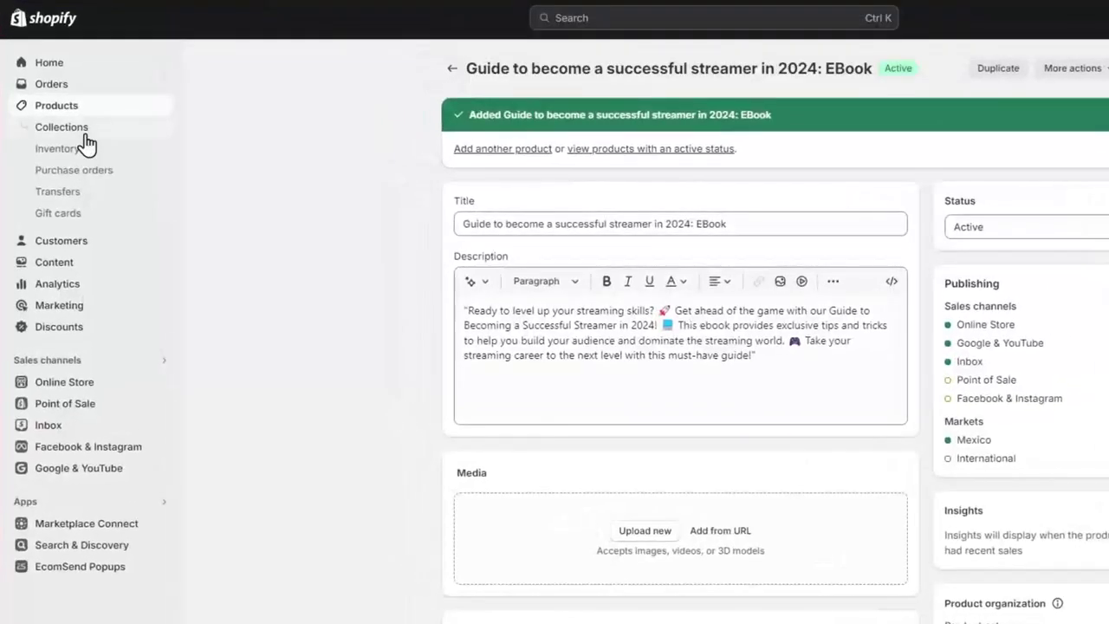
{"action": "left_click", "coordinate": [86, 136]}
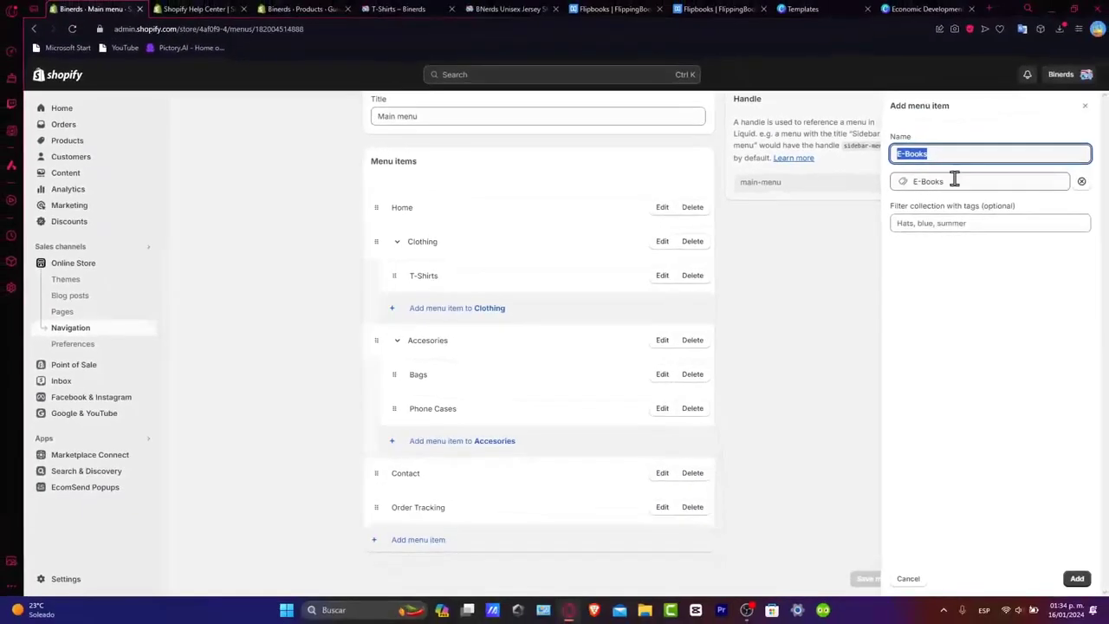
- Add the E-Books collection to the main menu between Clothing and Accesories, and save the menu
{"action": "left_click", "coordinate": [1076, 578]}
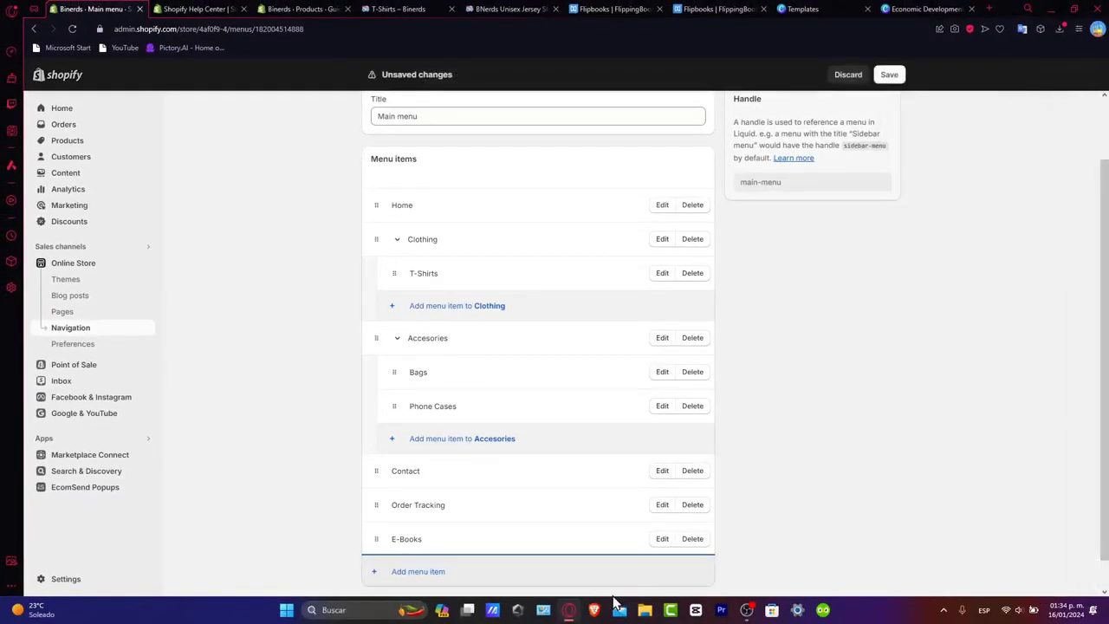
{"action": "left_click_drag", "start_coordinate": [374, 537], "coordinate": [385, 340]}
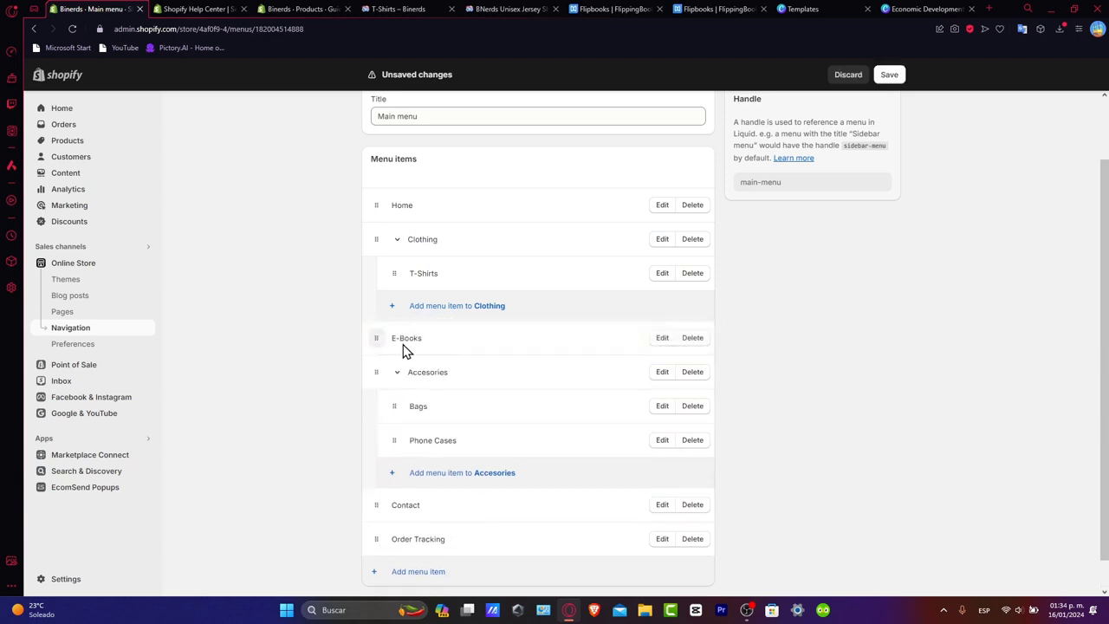
{"action": "left_click", "coordinate": [880, 84]}
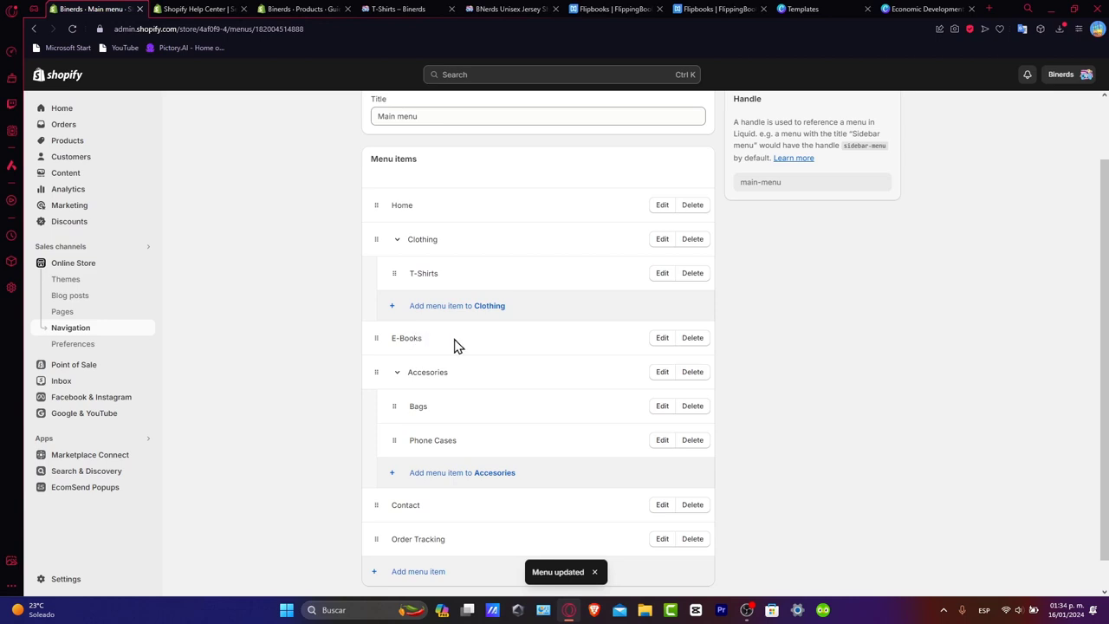
- Reload the storefront and open the streamer guide ebook from the new E-Books collection
{"action": "left_click", "coordinate": [401, 9]}
{"action": "left_click", "coordinate": [73, 28]}
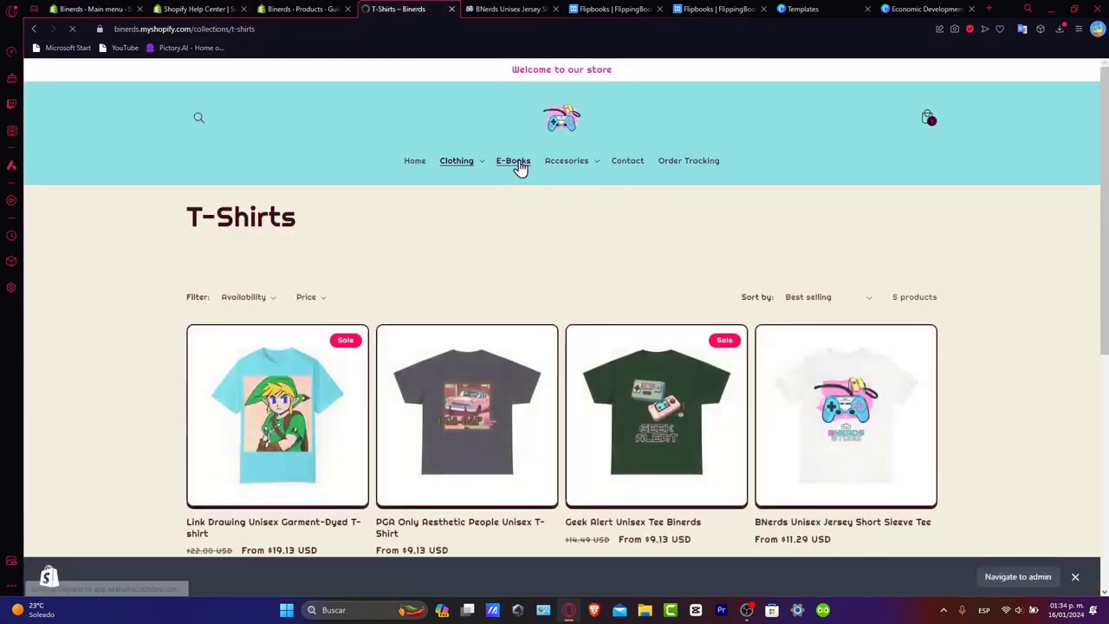
{"action": "left_click", "coordinate": [518, 165]}
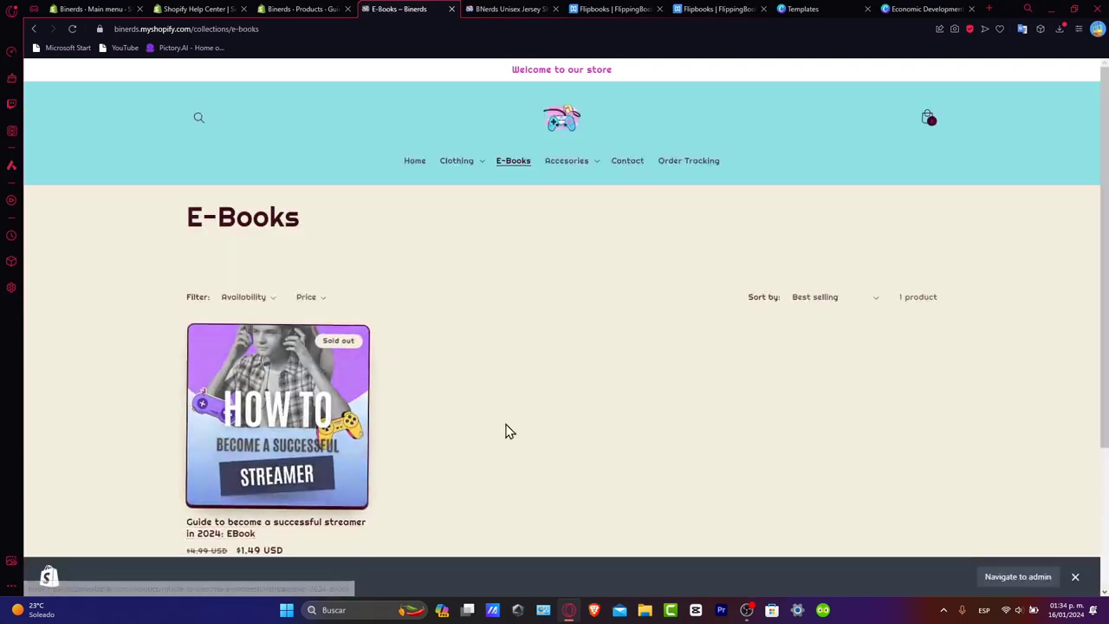
{"action": "left_click", "coordinate": [312, 438]}
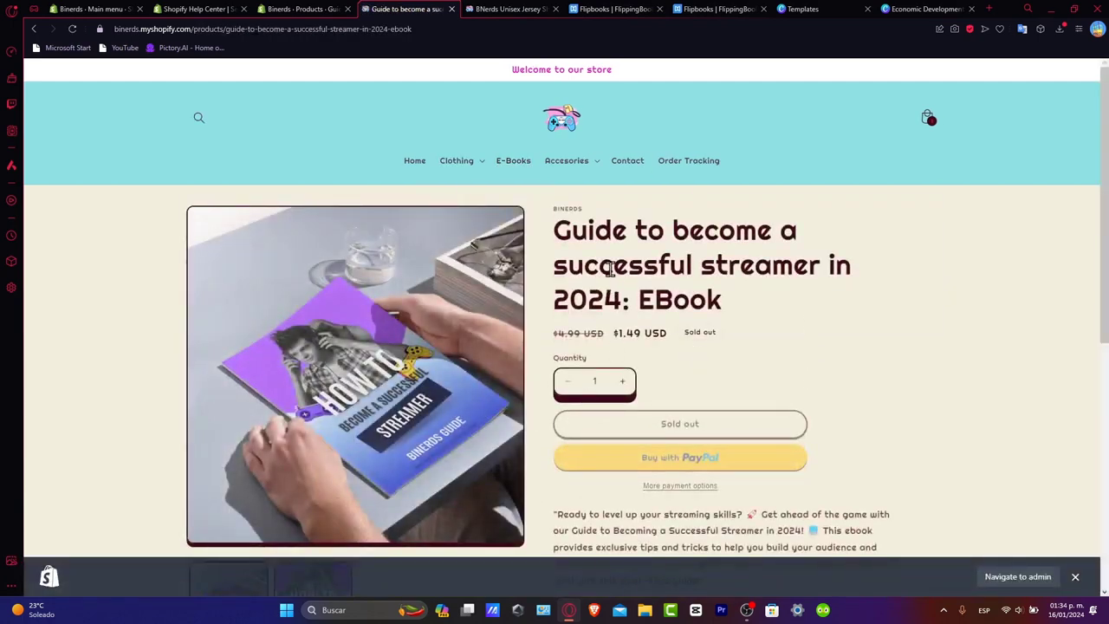
- Examine the ebook's product page, including its pricing, purchase options, description, customer reviews section and enlarged cover image
{"action": "scroll", "coordinate": [611, 269], "scroll_direction": "down", "scroll_amount": 2}
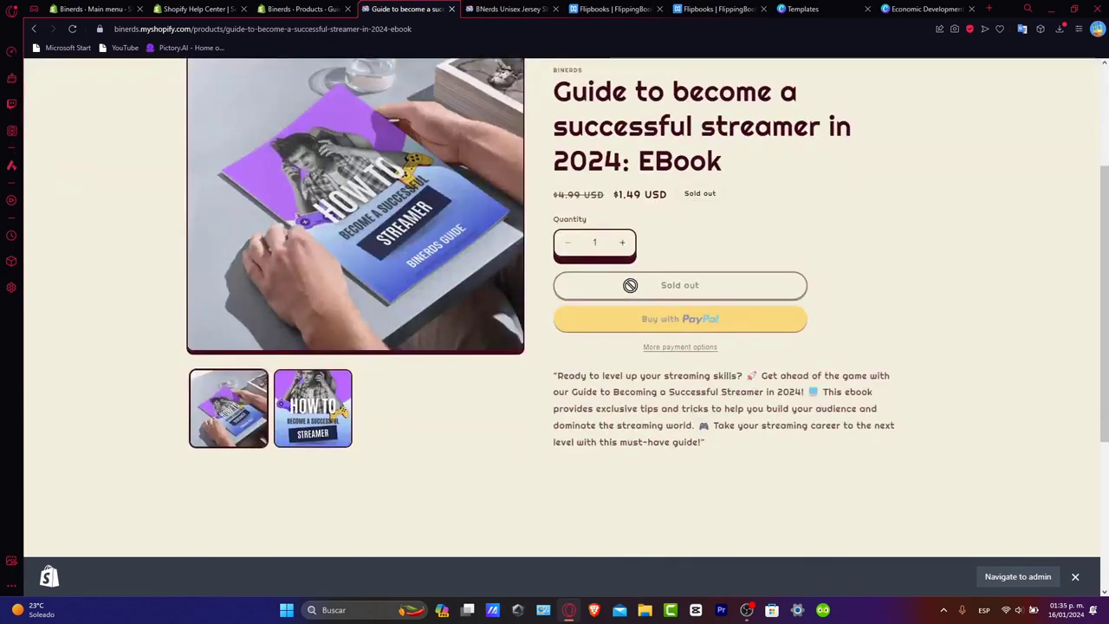
{"action": "scroll", "coordinate": [460, 398], "scroll_direction": "down", "scroll_amount": 3}
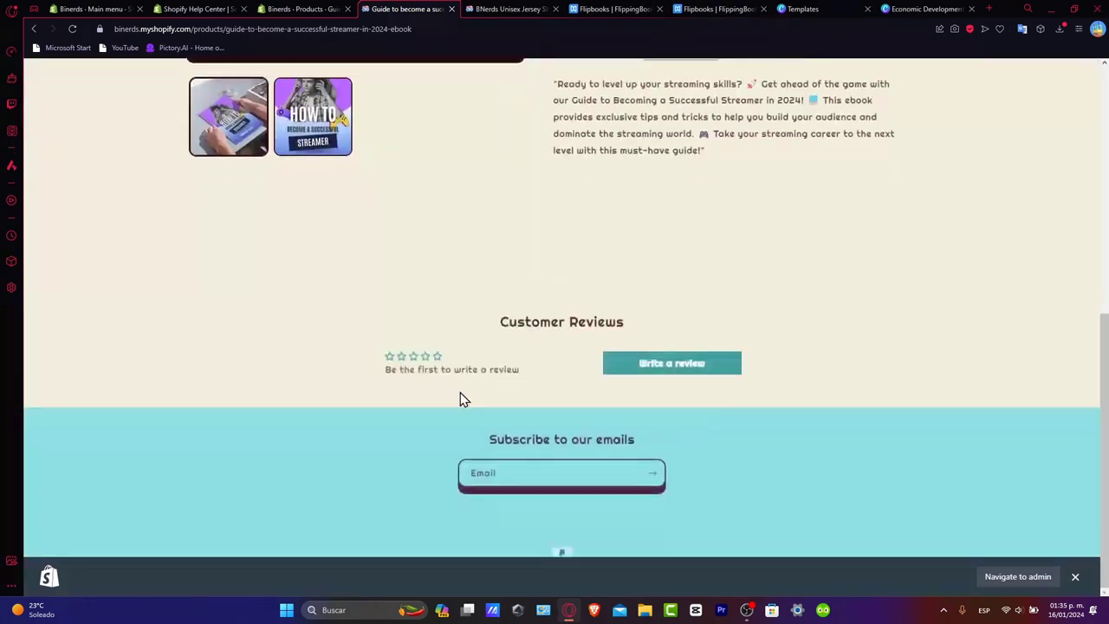
{"action": "scroll", "coordinate": [460, 397], "scroll_direction": "up", "scroll_amount": 5}
{"action": "scroll", "coordinate": [460, 397], "scroll_direction": "down", "scroll_amount": 3}
{"action": "scroll", "coordinate": [460, 398], "scroll_direction": "up", "scroll_amount": 1}
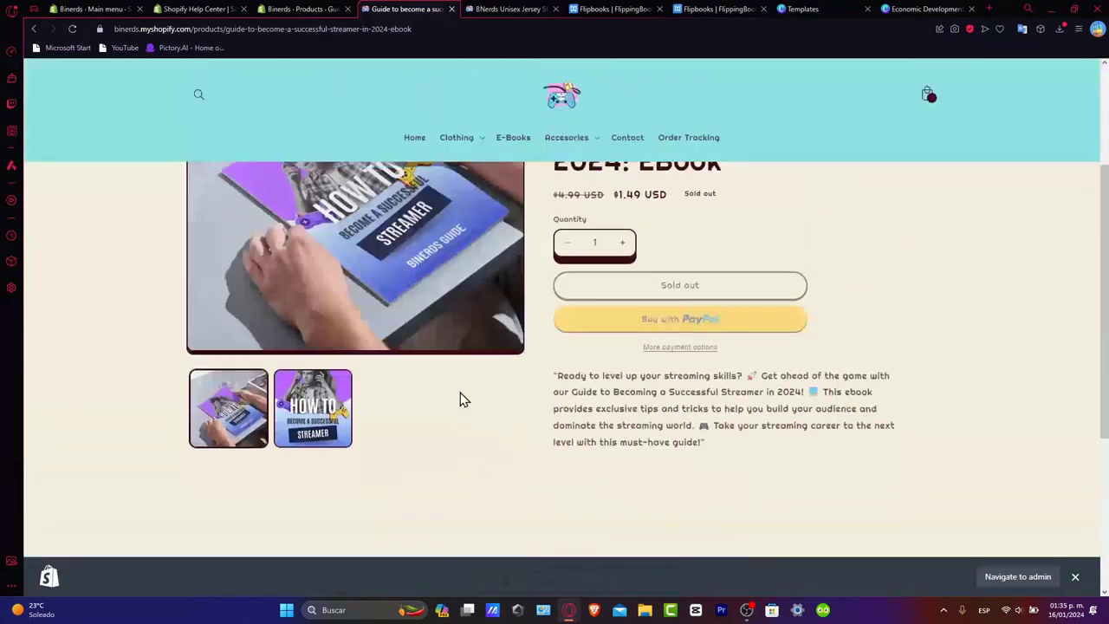
{"action": "scroll", "coordinate": [511, 382], "scroll_direction": "up", "scroll_amount": 2}
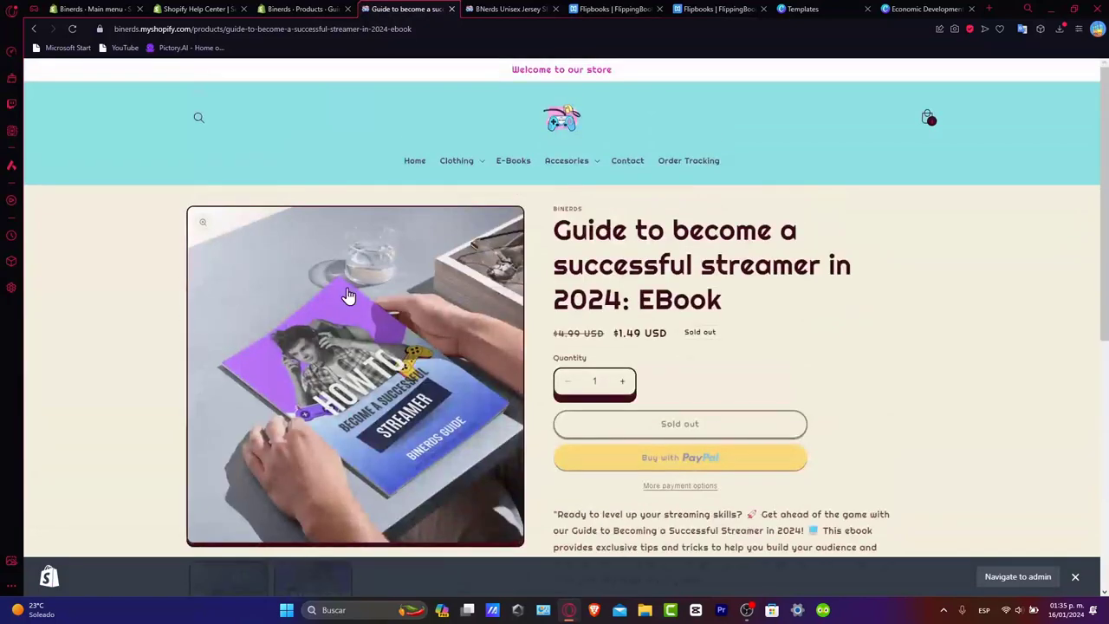
{"action": "scroll", "coordinate": [301, 283], "scroll_direction": "down", "scroll_amount": 2}
{"action": "left_click", "coordinate": [301, 280]}
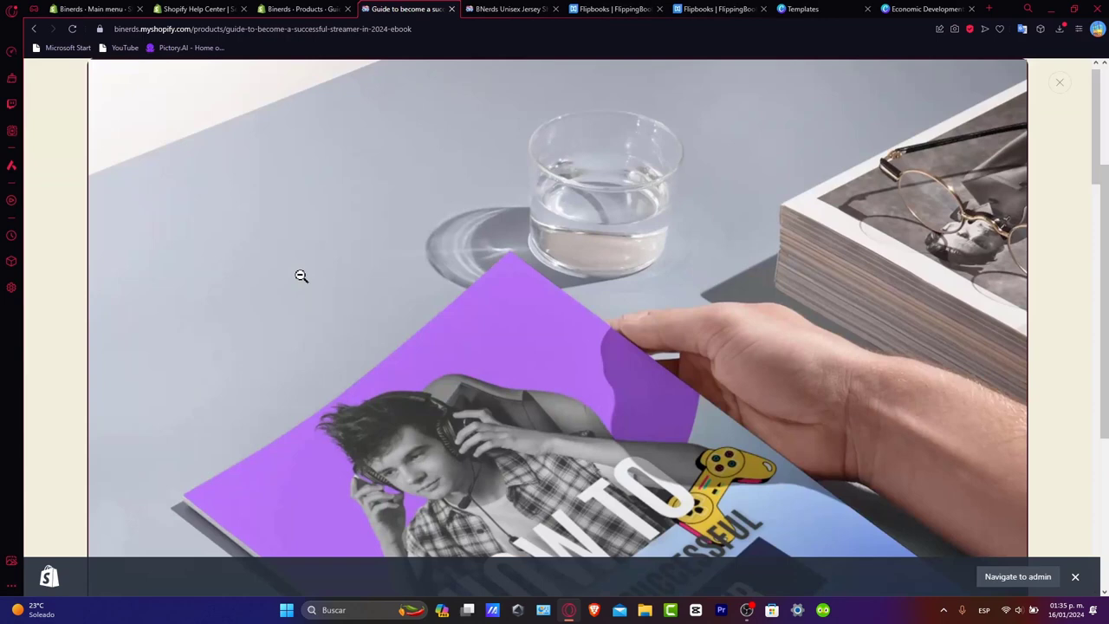
{"action": "left_click", "coordinate": [443, 394]}
- Return to the Shopify admin and open the current Crave theme of the online store for customization
{"action": "left_click", "coordinate": [289, 8]}
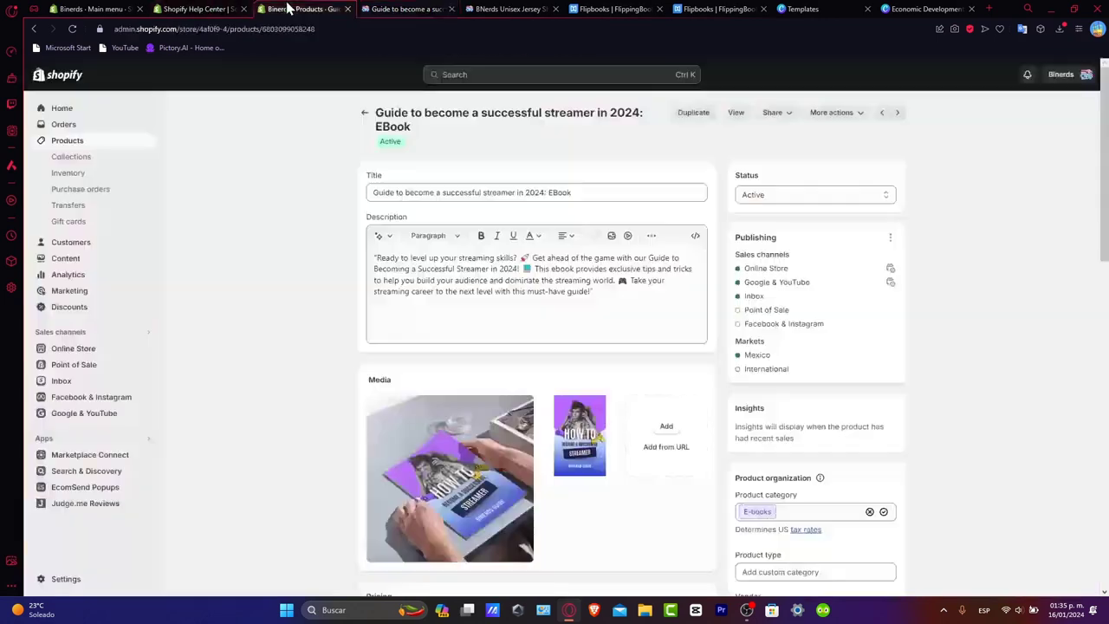
{"action": "left_click", "coordinate": [73, 82]}
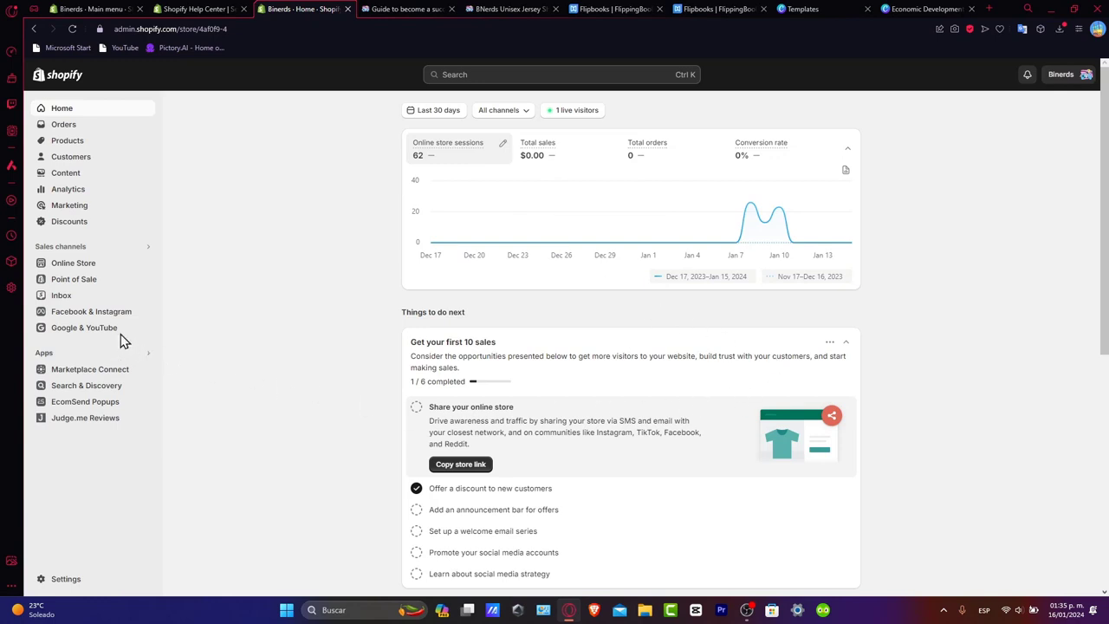
{"action": "left_click", "coordinate": [86, 265]}
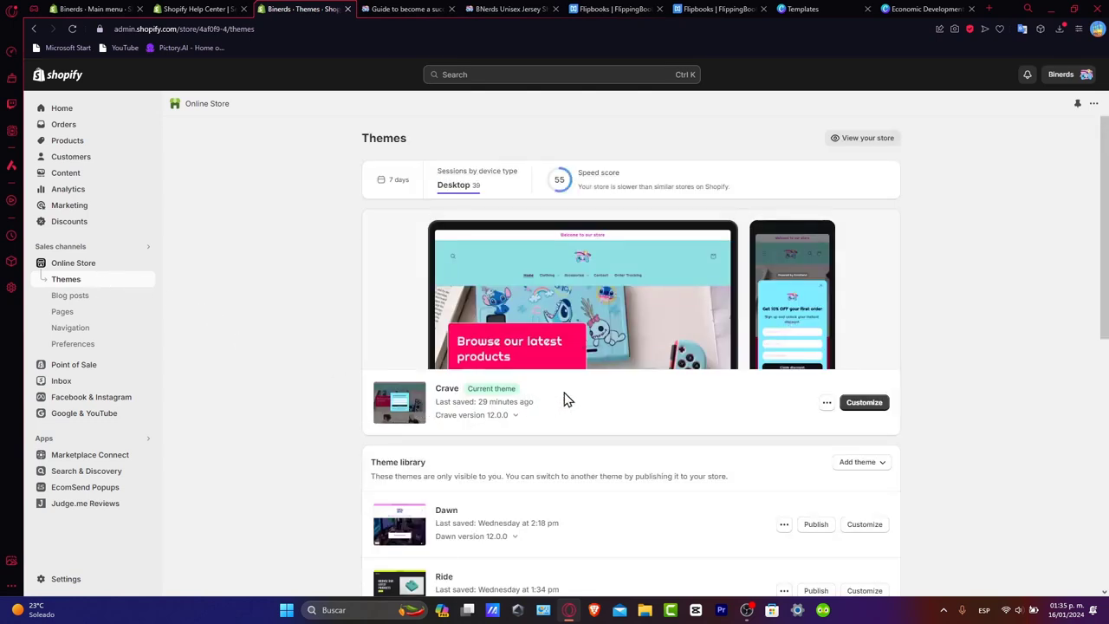
{"action": "scroll", "coordinate": [867, 403], "scroll_direction": "down", "scroll_amount": 2}
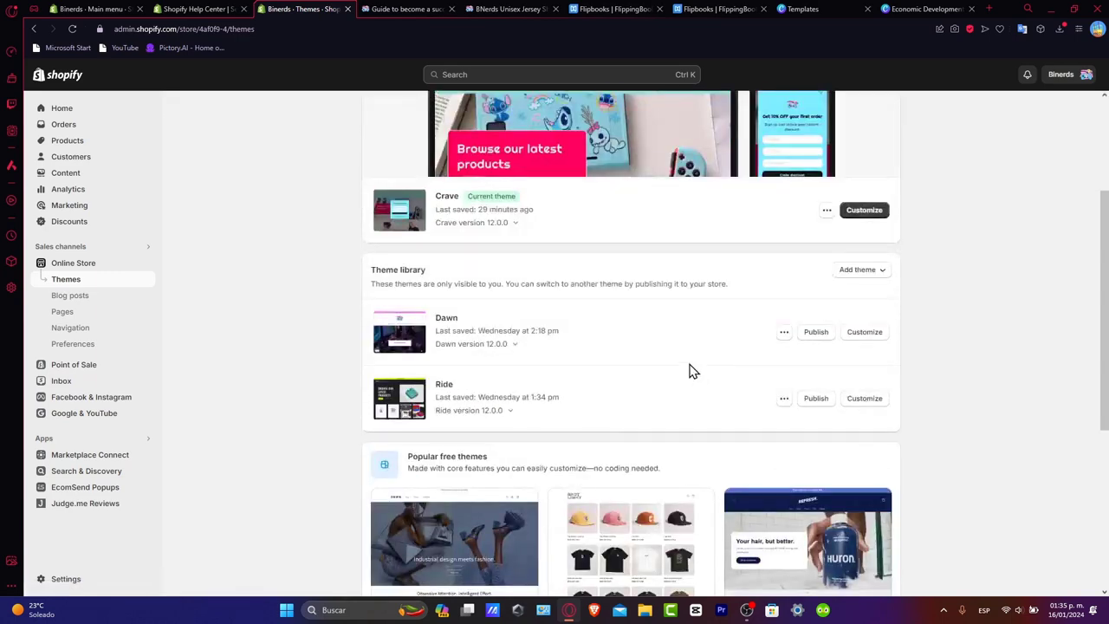
{"action": "scroll", "coordinate": [693, 371], "scroll_direction": "down", "scroll_amount": 2}
{"action": "scroll", "coordinate": [704, 434], "scroll_direction": "up", "scroll_amount": 2}
{"action": "left_click", "coordinate": [872, 219]}
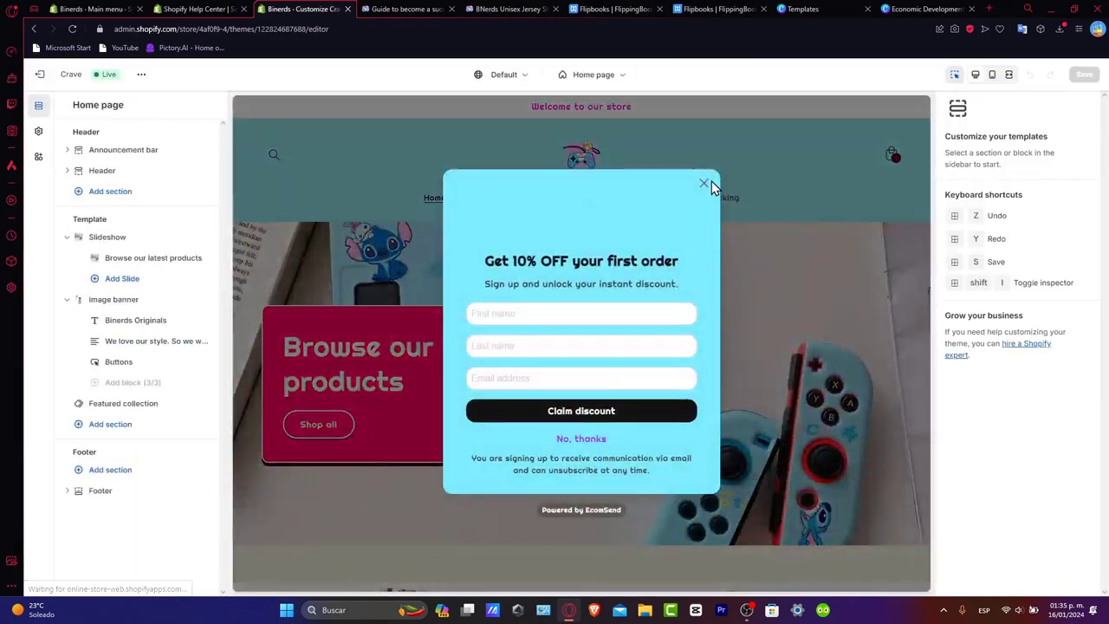
- Navigate the theme editor's preview through the E-Books collection to the streamer guide ebook's product page template
{"action": "left_click", "coordinate": [705, 183]}
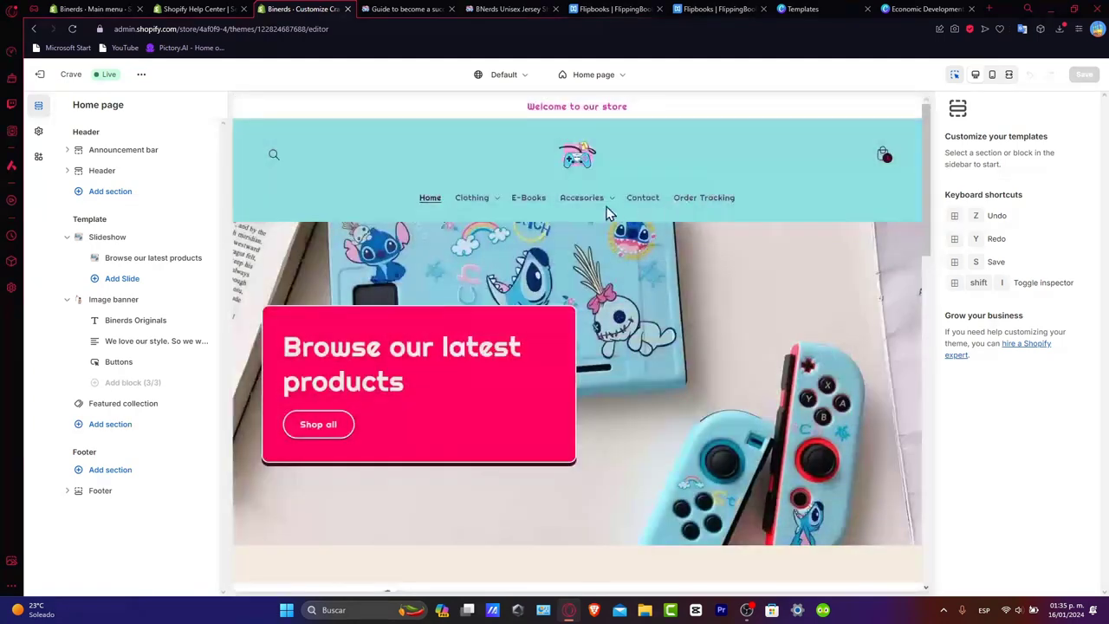
{"action": "left_click", "coordinate": [527, 208]}
{"action": "left_click", "coordinate": [526, 206]}
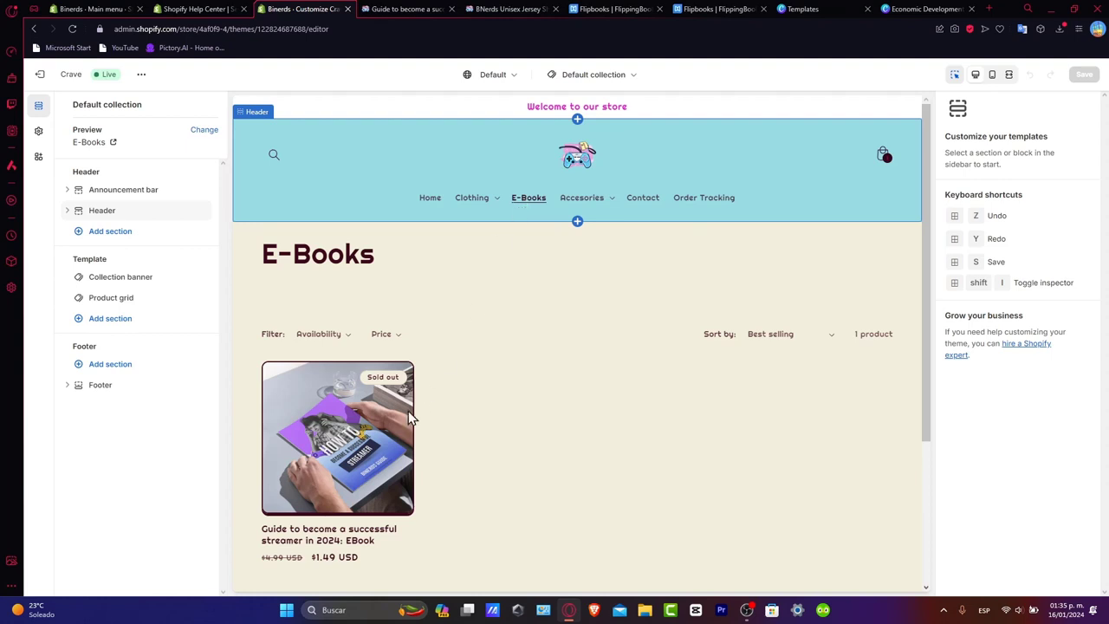
{"action": "left_click", "coordinate": [373, 466]}
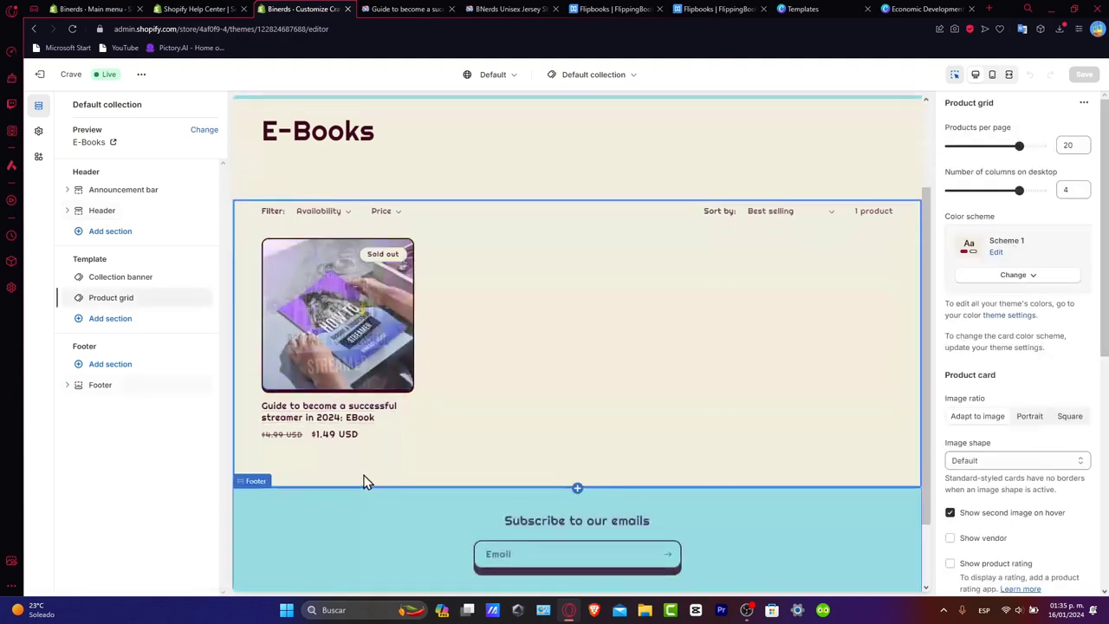
{"action": "left_click", "coordinate": [353, 431]}
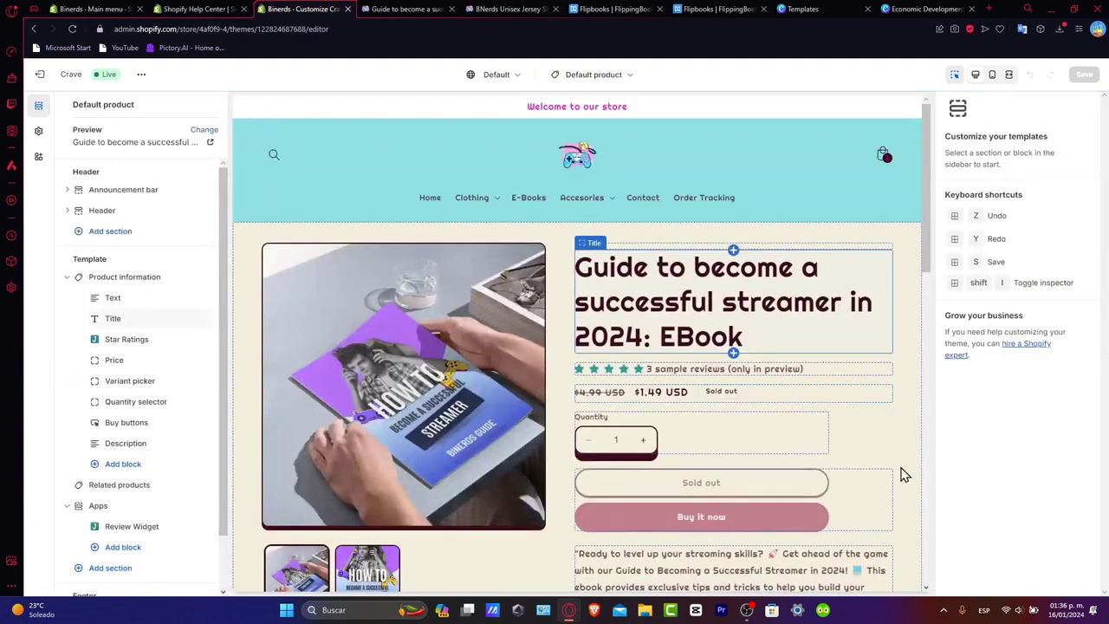
- Look over the ebook product page preview, from the header through the customer reviews to the footer
{"action": "scroll", "coordinate": [827, 495], "scroll_direction": "down", "scroll_amount": 10}
{"action": "scroll", "coordinate": [827, 494], "scroll_direction": "up", "scroll_amount": 9}
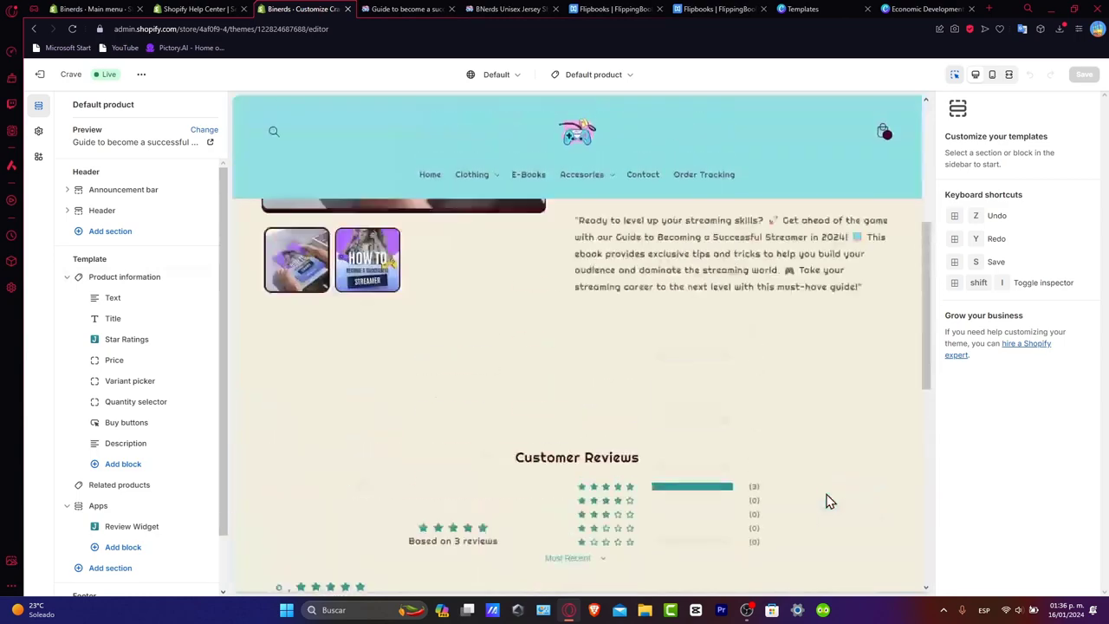
{"action": "scroll", "coordinate": [827, 495], "scroll_direction": "down", "scroll_amount": 9}
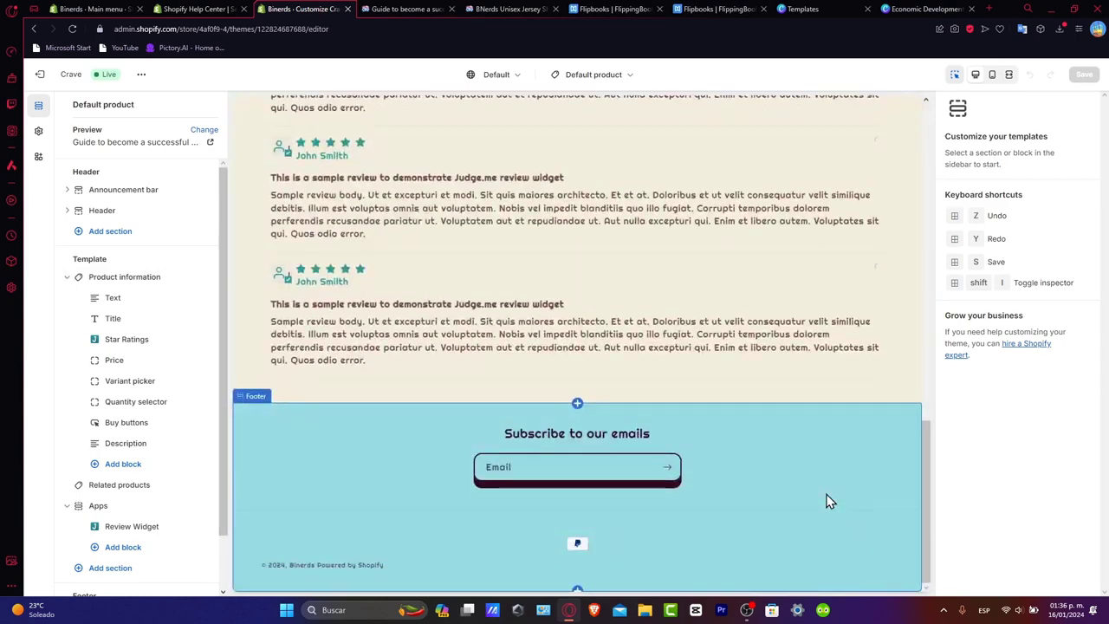
{"action": "scroll", "coordinate": [827, 501], "scroll_direction": "up", "scroll_amount": 10}
{"action": "scroll", "coordinate": [828, 501], "scroll_direction": "down", "scroll_amount": 6}
{"action": "scroll", "coordinate": [828, 501], "scroll_direction": "up", "scroll_amount": 6}
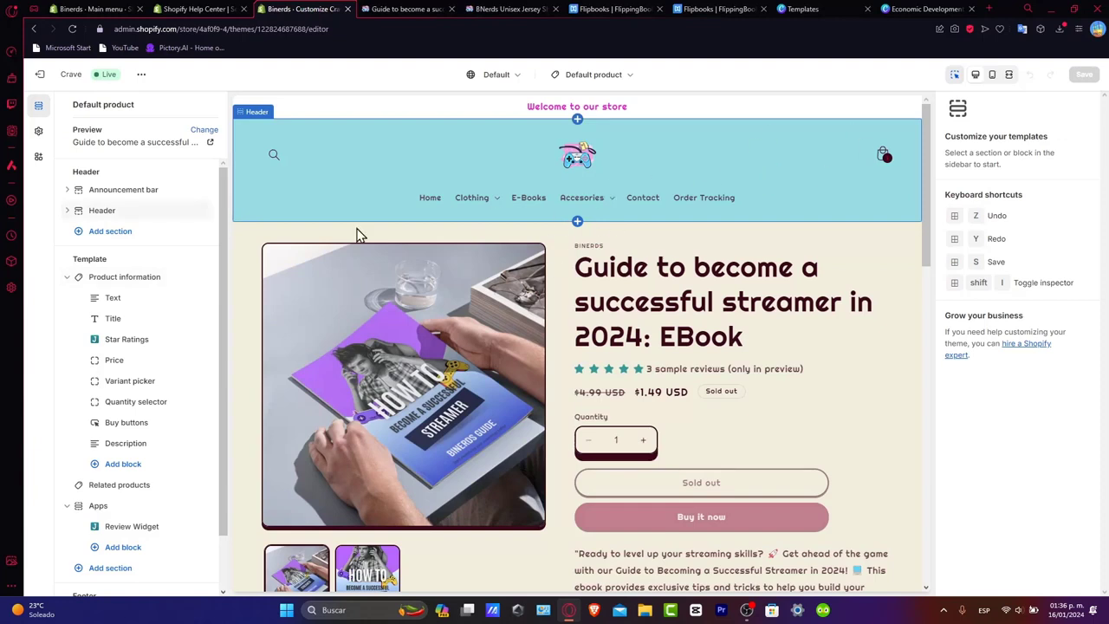
- Add a new color scheme in the theme's color settings
{"action": "left_click", "coordinate": [39, 135]}
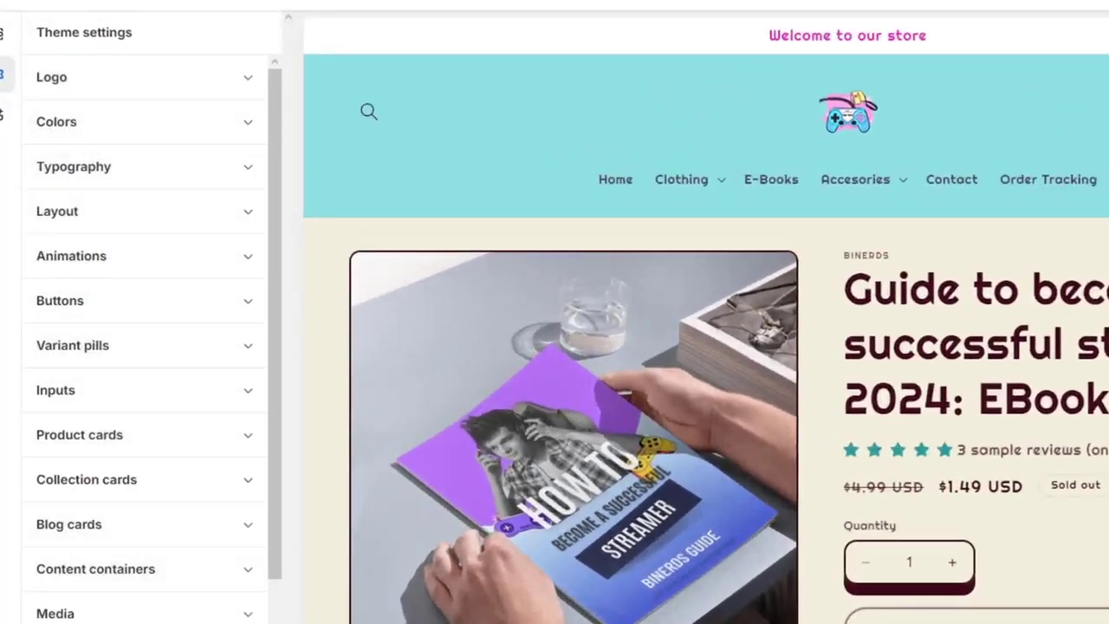
{"action": "left_click", "coordinate": [149, 139]}
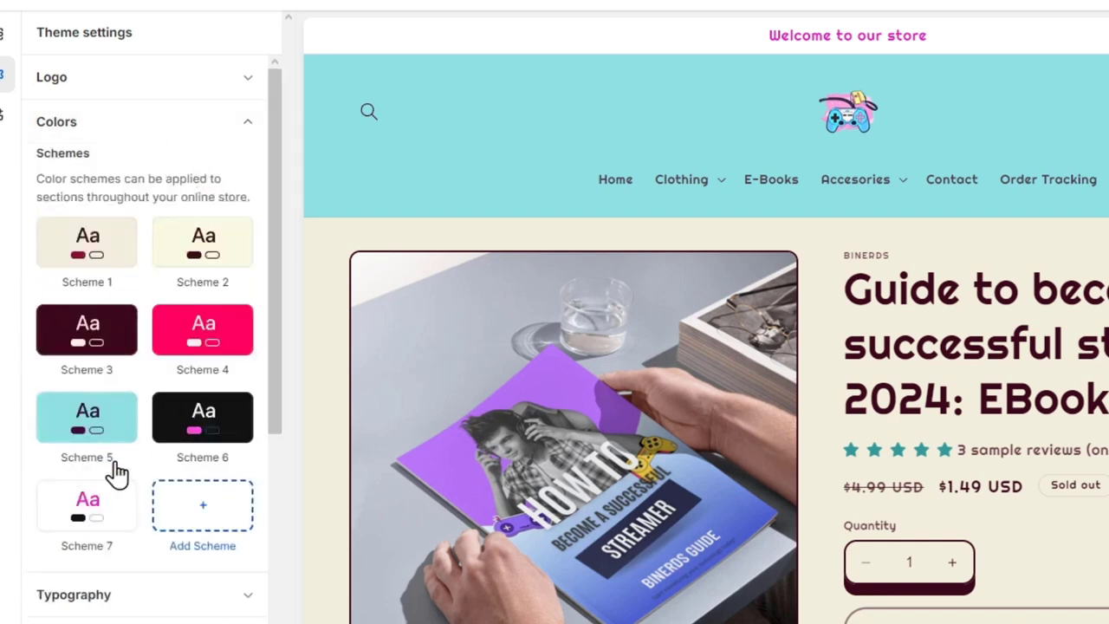
{"action": "left_click", "coordinate": [210, 510]}
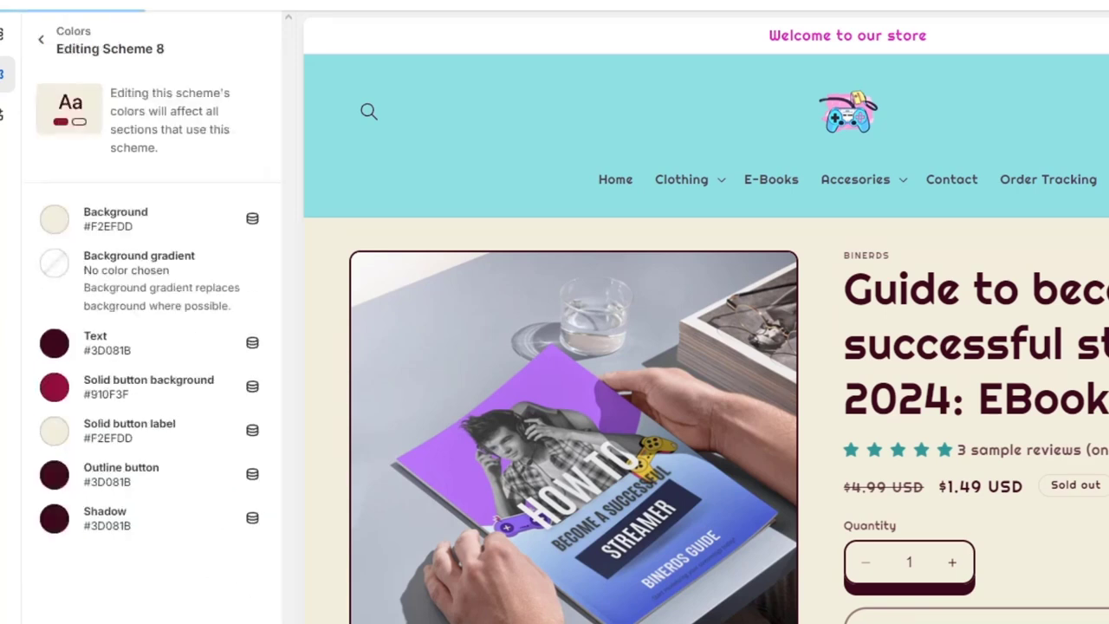
- Set the new scheme's background to purple #BC80FF and give it the preset pink-to-purple linear background gradient
{"action": "left_click", "coordinate": [55, 224]}
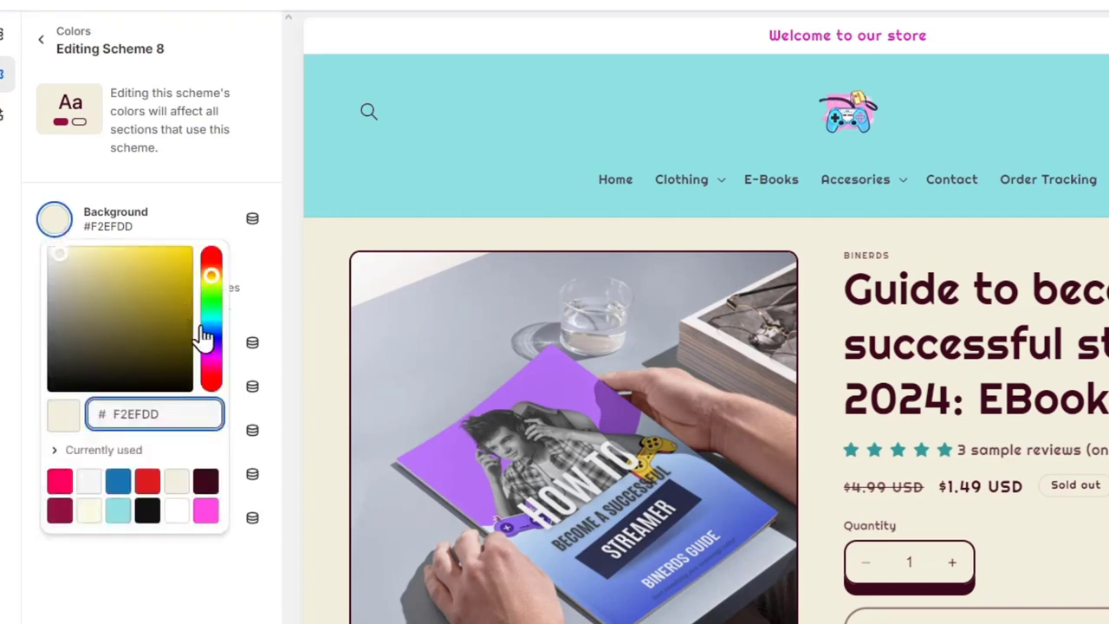
{"action": "mouse_move", "coordinate": [211, 351]}
{"action": "left_mouse_down"}
{"action": "mouse_move", "coordinate": [217, 369]}
{"action": "mouse_move", "coordinate": [216, 352]}
{"action": "left_mouse_up"}
{"action": "left_click_drag", "start_coordinate": [164, 308], "coordinate": [156, 217]}
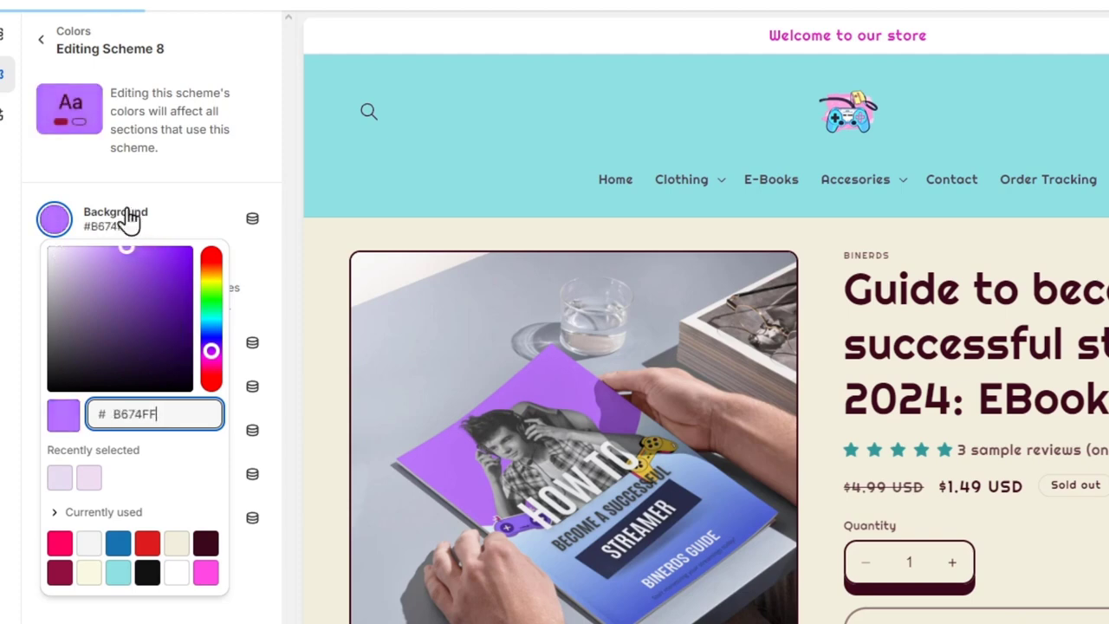
{"action": "left_click", "coordinate": [124, 213]}
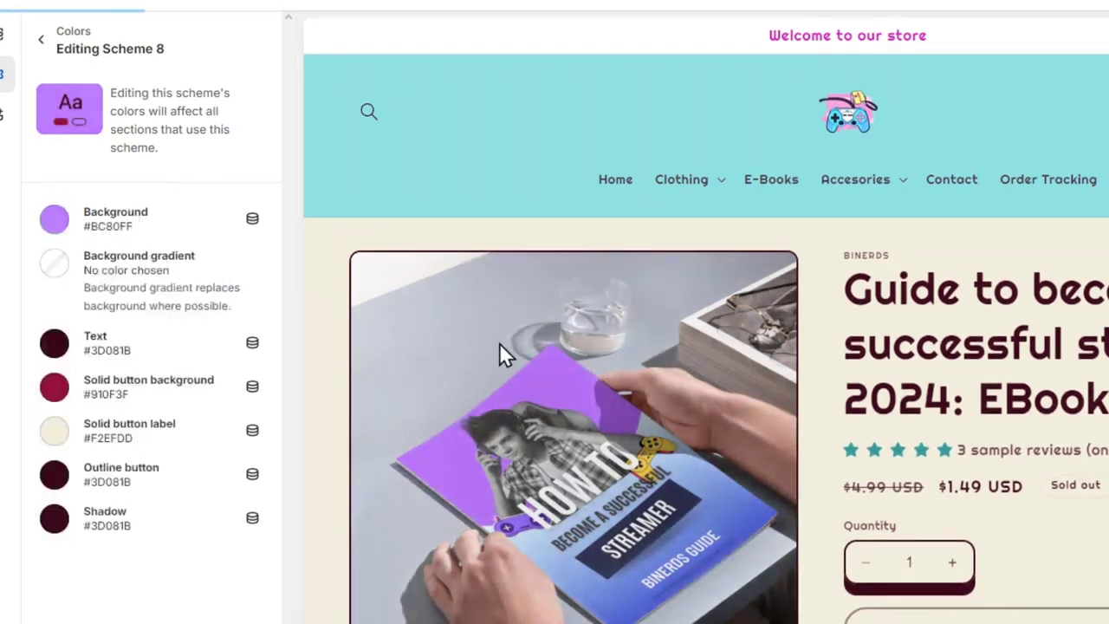
{"action": "left_click", "coordinate": [52, 270]}
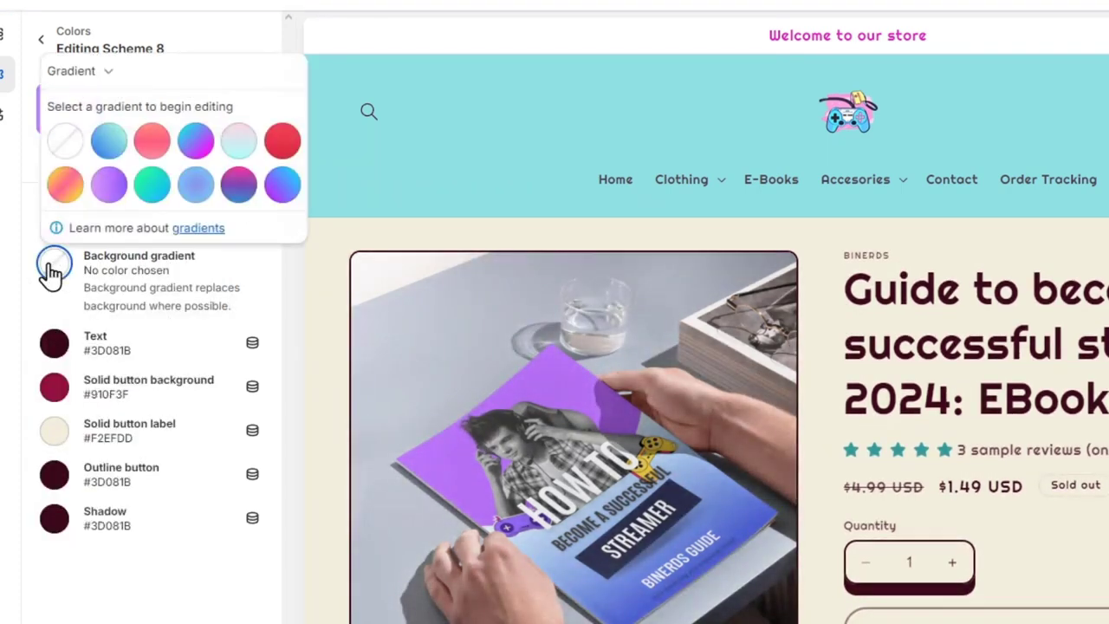
{"action": "left_click", "coordinate": [118, 190]}
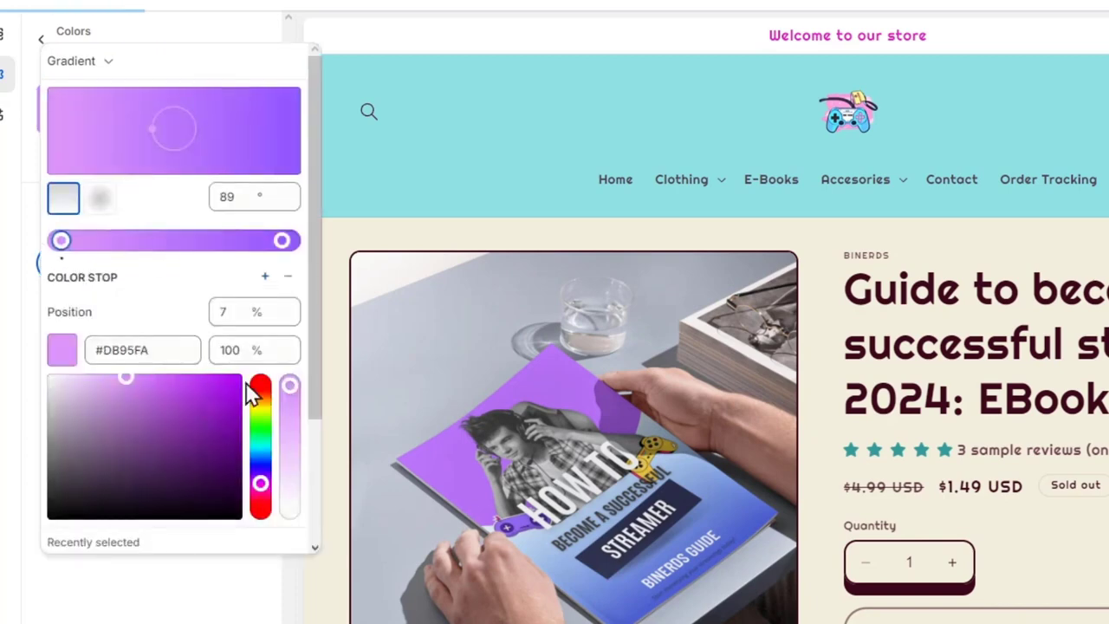
{"action": "left_click", "coordinate": [242, 614]}
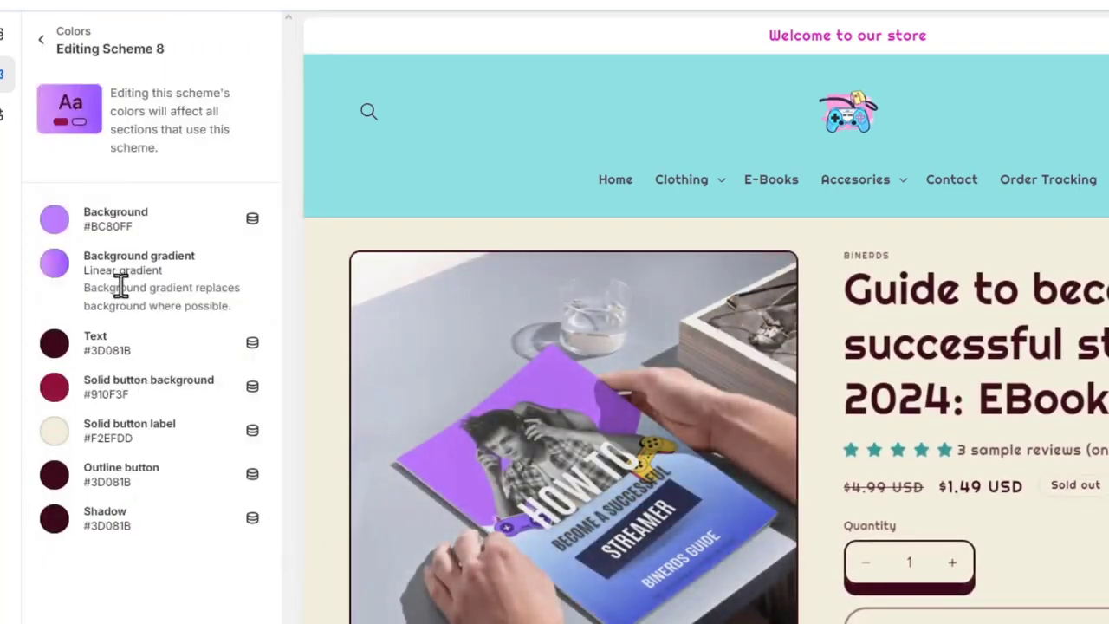
- Set the new scheme's text color to light pink #FFCEE0
{"action": "left_click", "coordinate": [52, 347]}
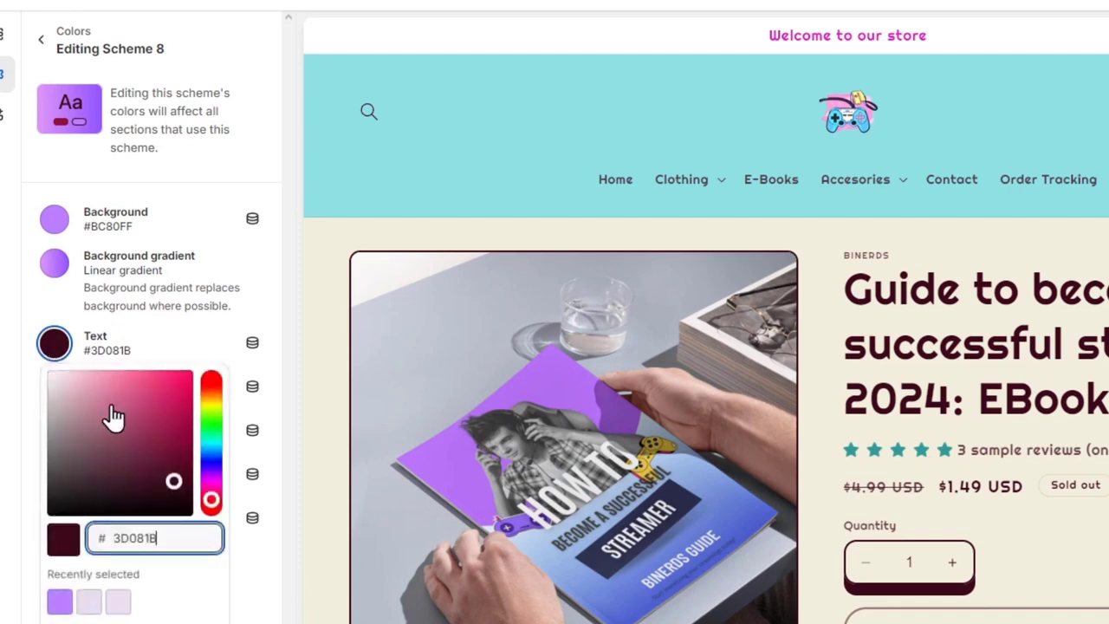
{"action": "left_click_drag", "start_coordinate": [109, 416], "coordinate": [60, 324]}
{"action": "left_click", "coordinate": [59, 324]}
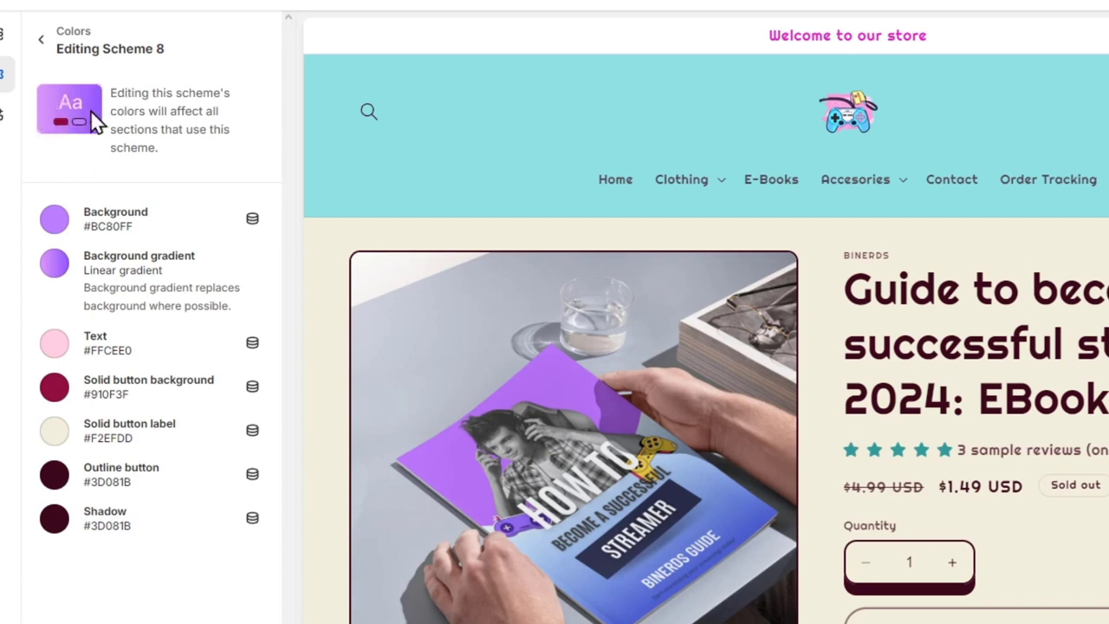
- Set the scheme's solid button background to #F5F5F5 and its solid button label to black #000000
{"action": "left_click", "coordinate": [54, 392]}
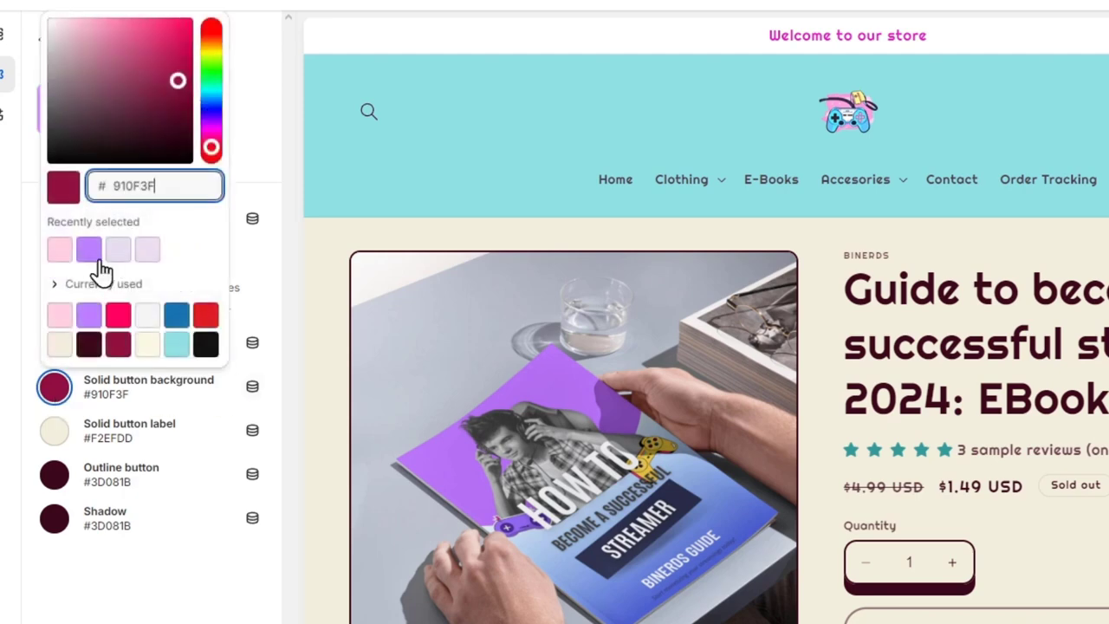
{"action": "left_click", "coordinate": [155, 316]}
{"action": "left_click", "coordinate": [176, 555]}
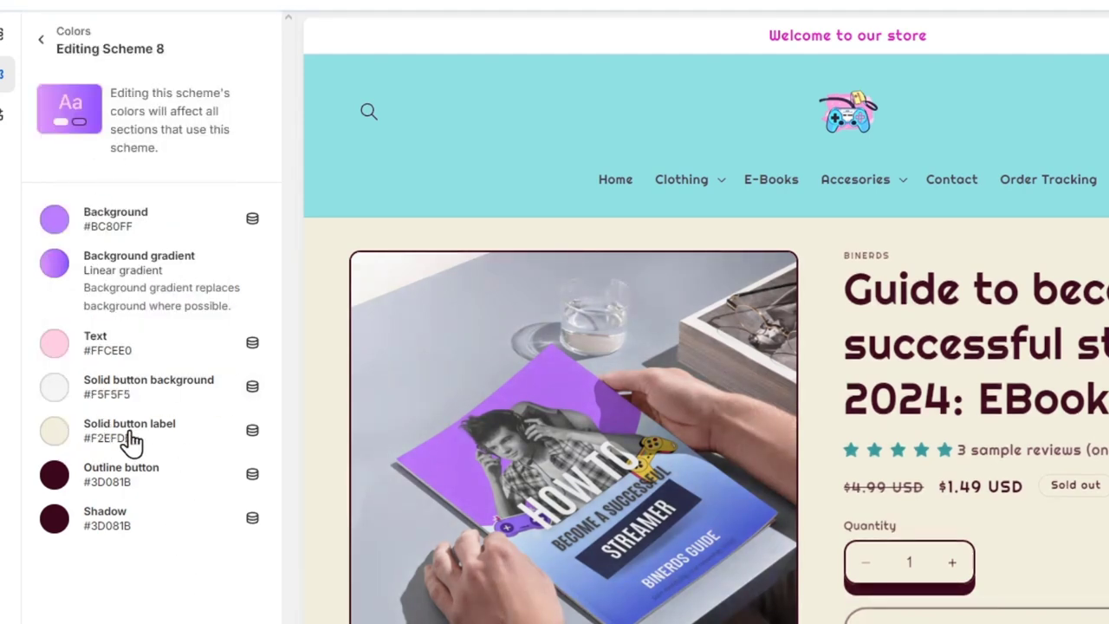
{"action": "left_click", "coordinate": [55, 433]}
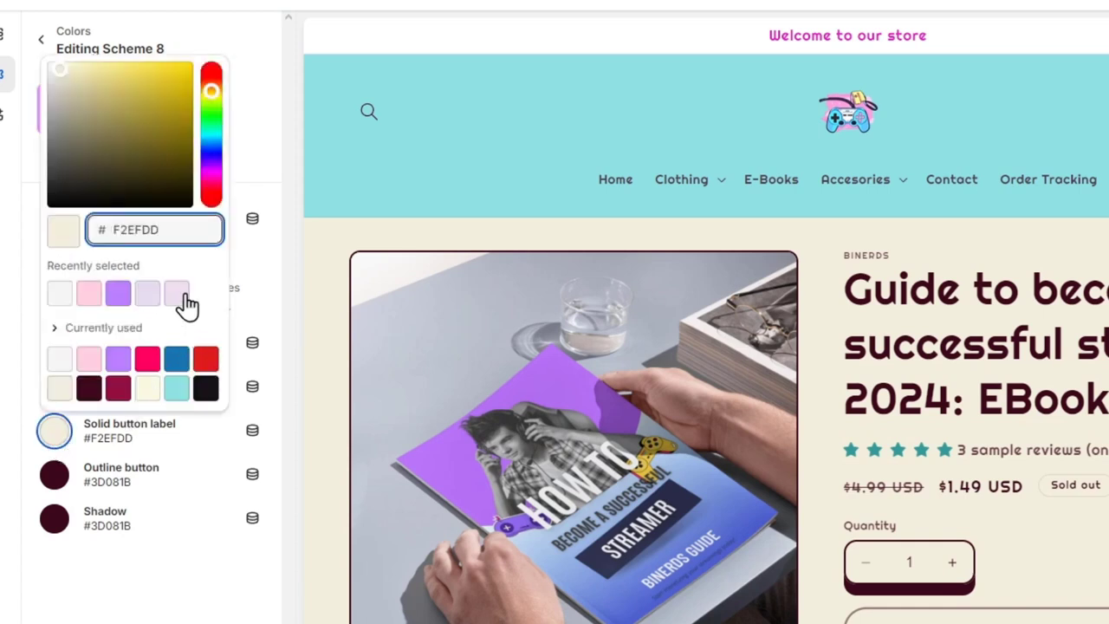
{"action": "left_click_drag", "start_coordinate": [123, 182], "coordinate": [58, 208]}
{"action": "left_click", "coordinate": [106, 617]}
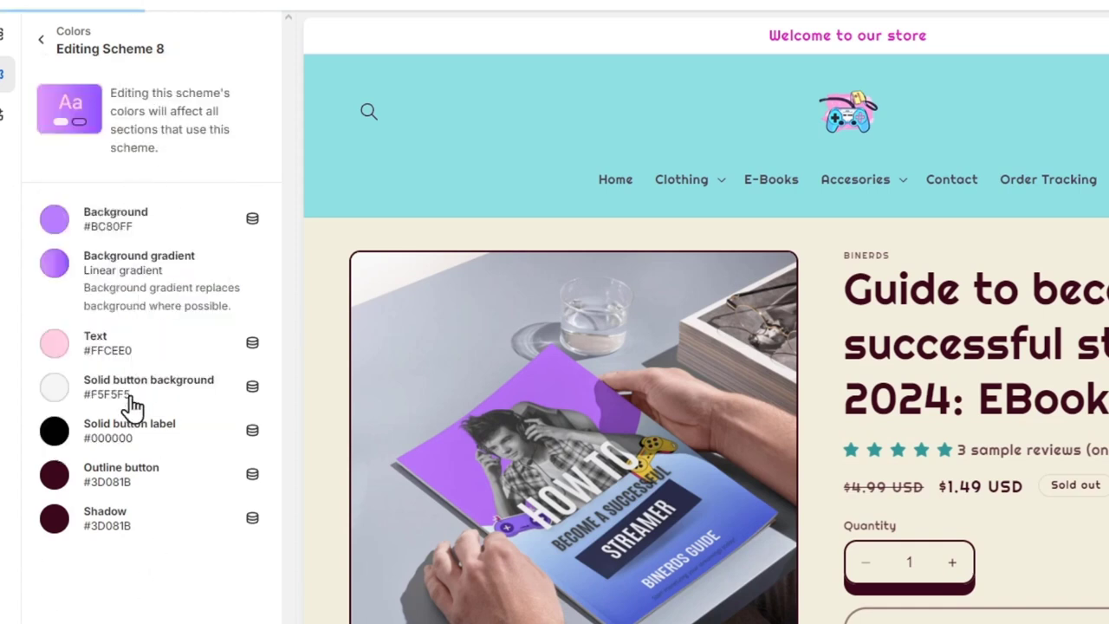
- Set the scheme's outline button color to light pink #FFCEE0
{"action": "left_click", "coordinate": [55, 492]}
{"action": "left_click", "coordinate": [119, 338]}
{"action": "left_click", "coordinate": [111, 584]}
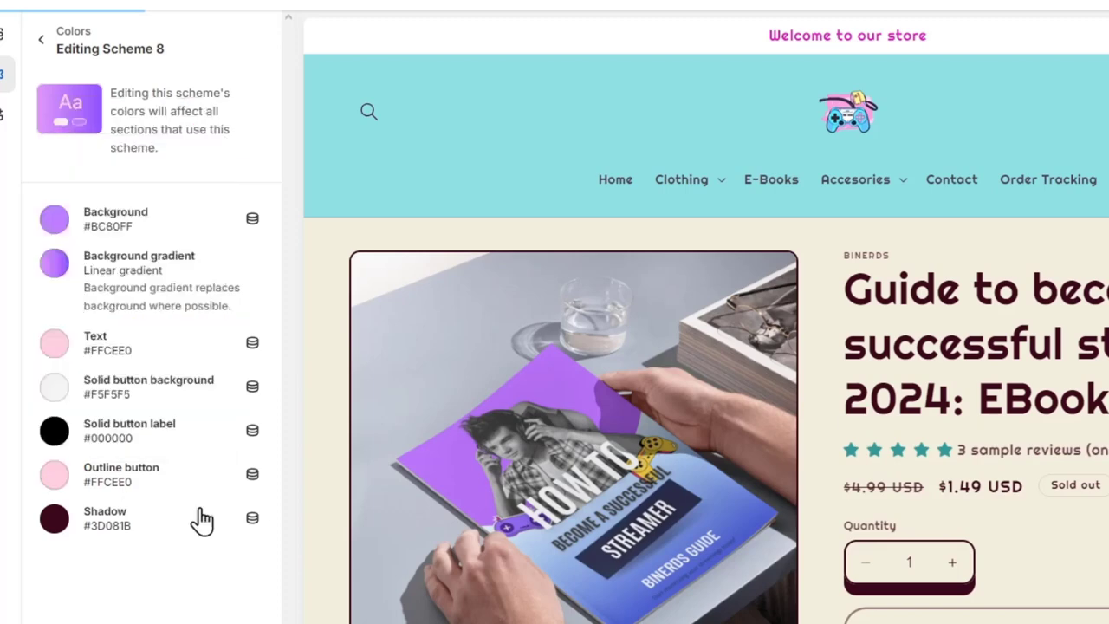
- Set the scheme's shadow color to pink #FF639A and return to the list of color schemes
{"action": "left_click", "coordinate": [54, 521]}
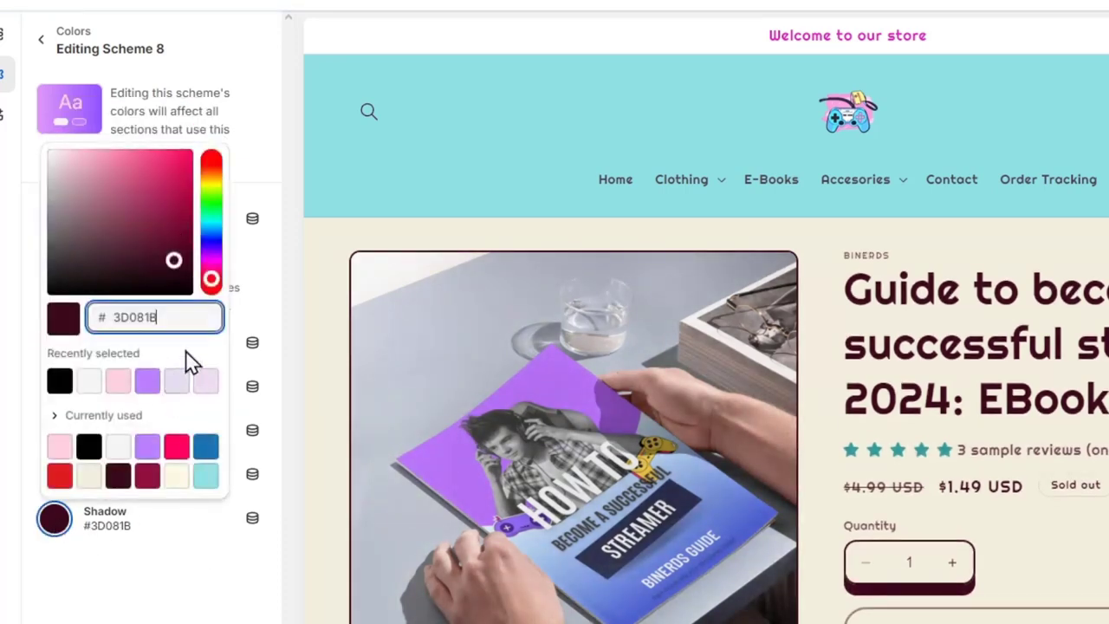
{"action": "left_click", "coordinate": [176, 446]}
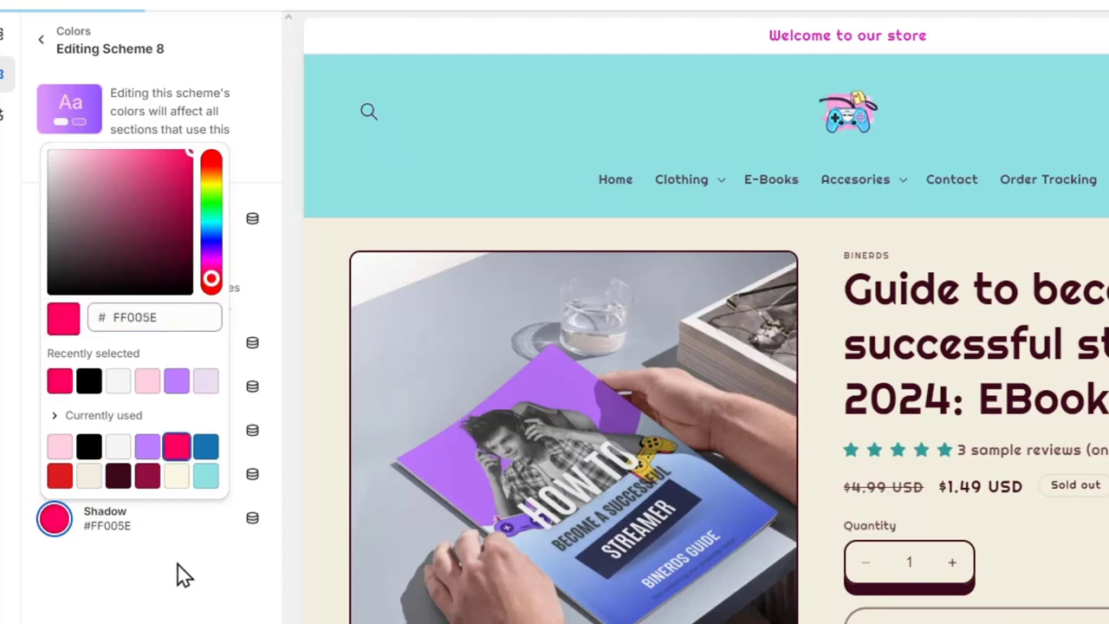
{"action": "left_click", "coordinate": [59, 446]}
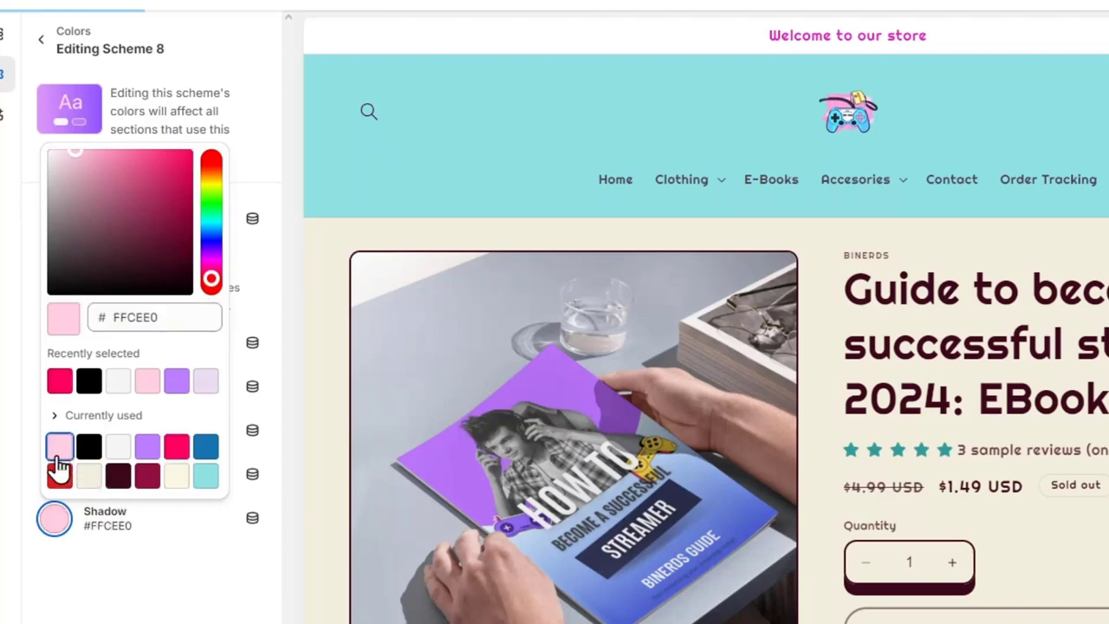
{"action": "left_click", "coordinate": [124, 151]}
{"action": "left_click_drag", "start_coordinate": [126, 139], "coordinate": [131, 145]}
{"action": "left_click", "coordinate": [186, 529]}
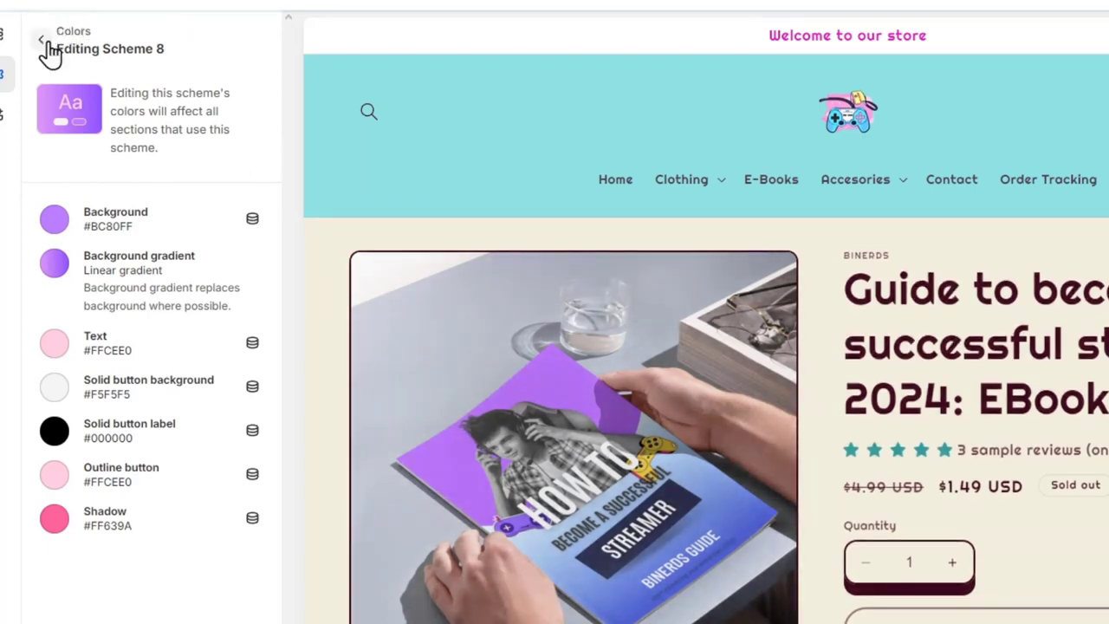
{"action": "left_click", "coordinate": [42, 40]}
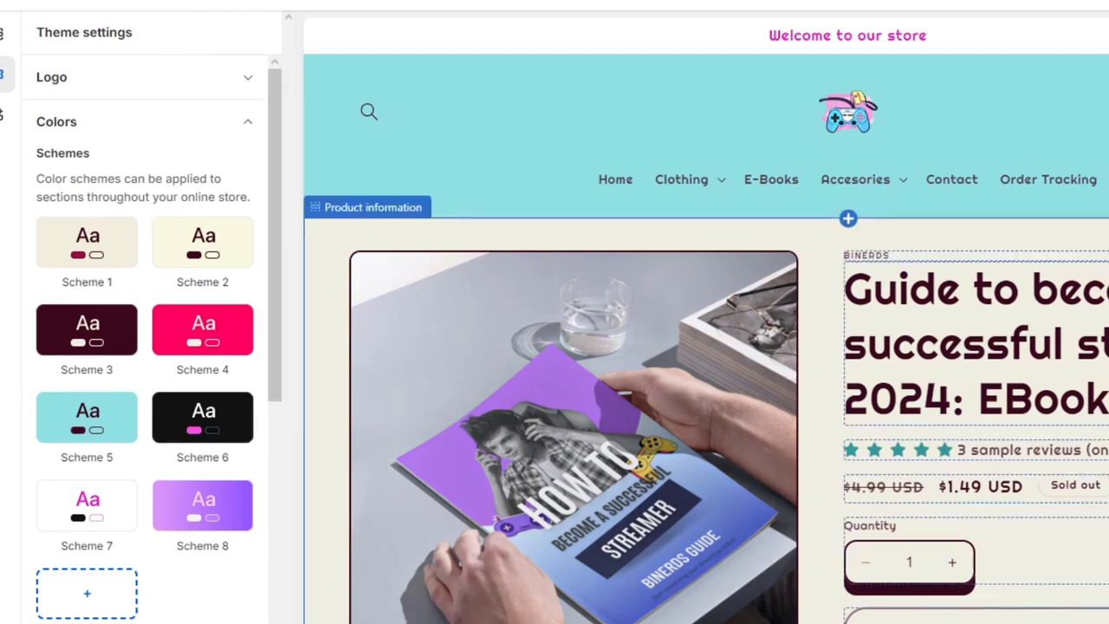
- Apply the purple gradient Scheme 8 to the Product information section
{"action": "left_click", "coordinate": [1022, 234]}
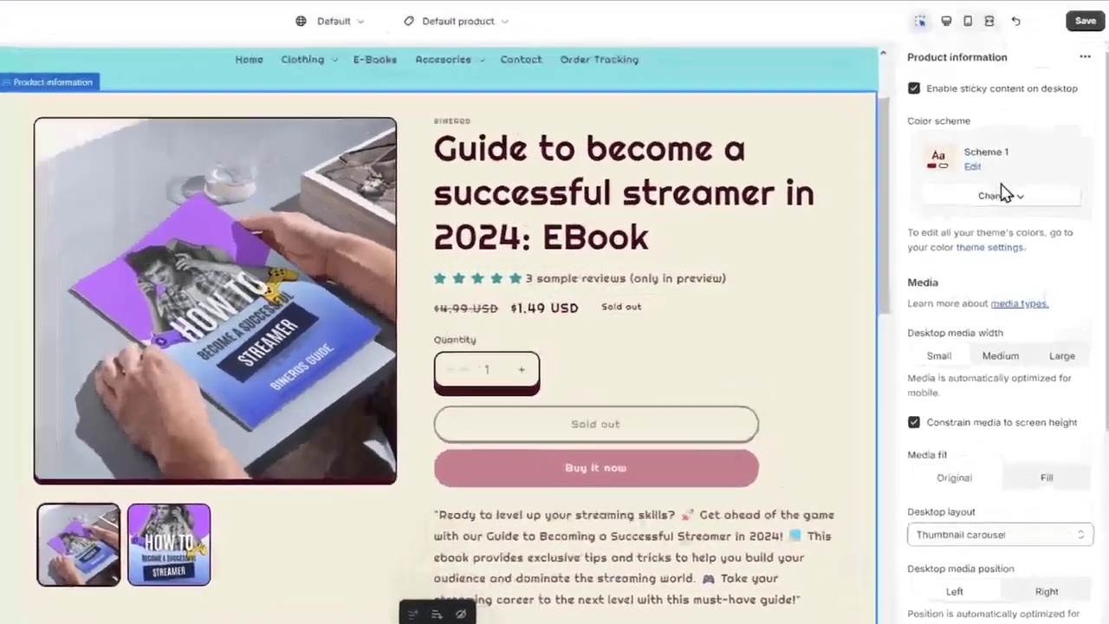
{"action": "left_click", "coordinate": [1001, 194]}
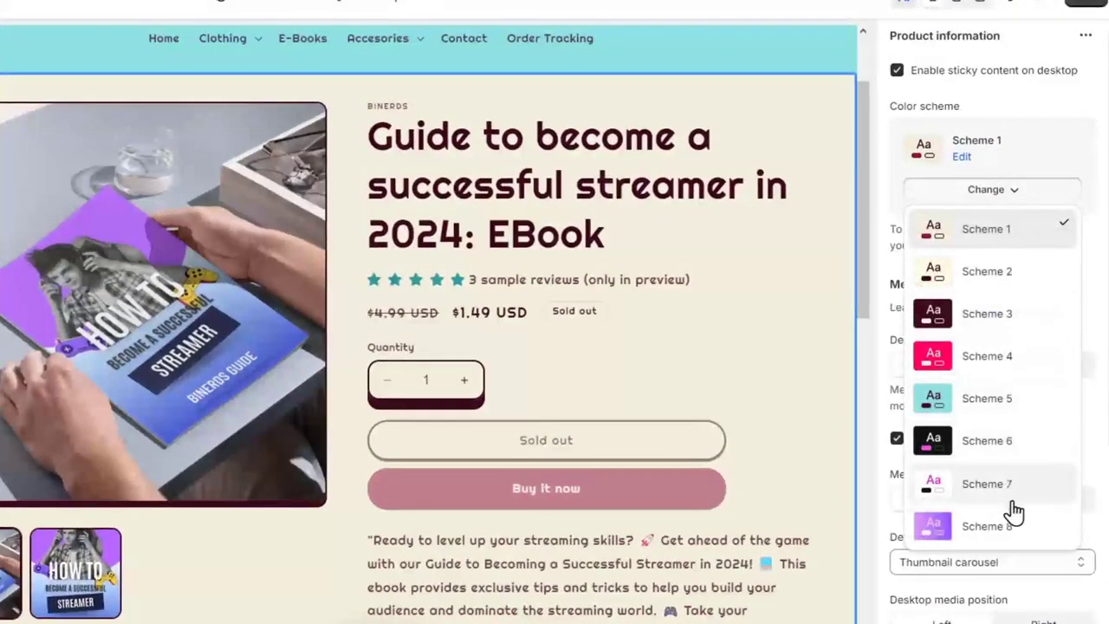
{"action": "left_click", "coordinate": [1013, 524]}
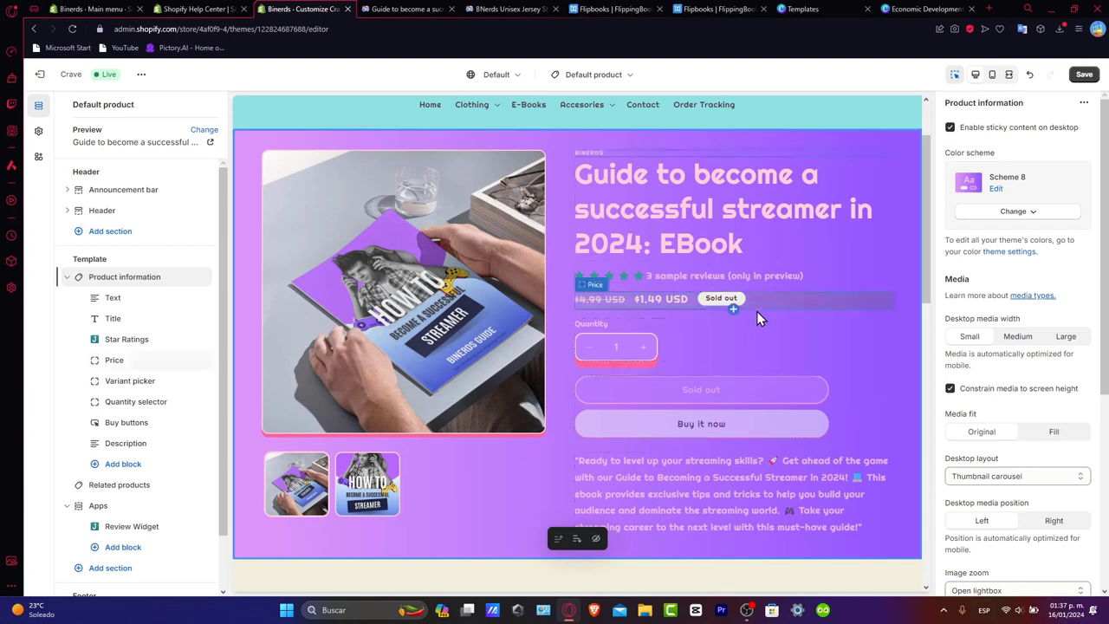
- Check the recolored product section against the rest of the page, down to the customer reviews
{"action": "scroll", "coordinate": [756, 311], "scroll_direction": "down", "scroll_amount": 6}
{"action": "scroll", "coordinate": [761, 316], "scroll_direction": "up", "scroll_amount": 3}
{"action": "scroll", "coordinate": [762, 317], "scroll_direction": "up", "scroll_amount": 4}
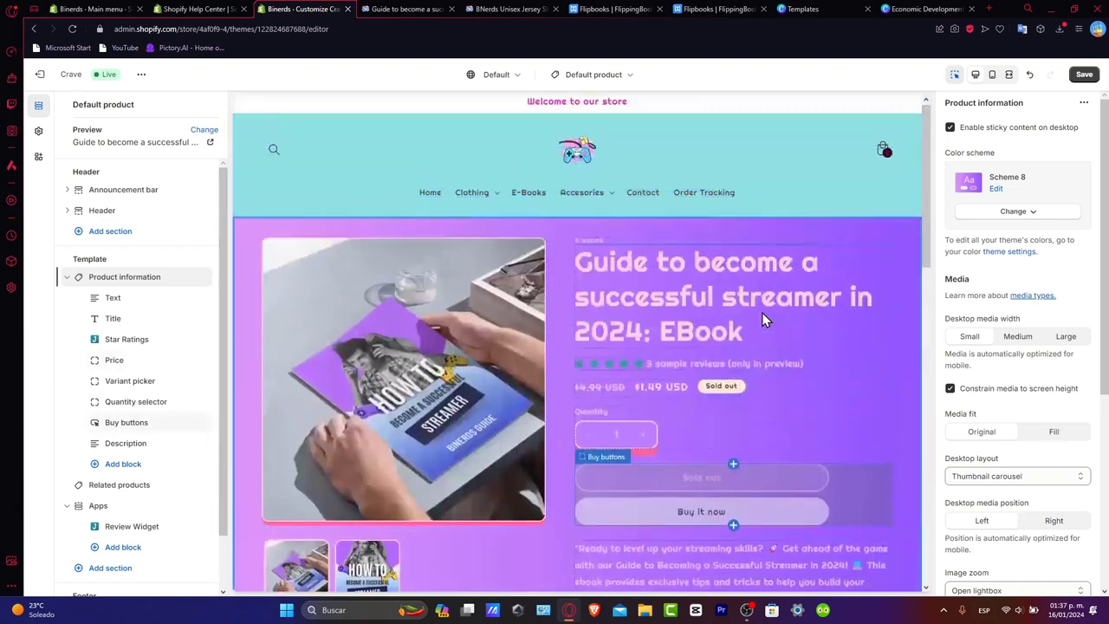
{"action": "scroll", "coordinate": [762, 317], "scroll_direction": "down", "scroll_amount": 9}
{"action": "scroll", "coordinate": [762, 318], "scroll_direction": "up", "scroll_amount": 6}
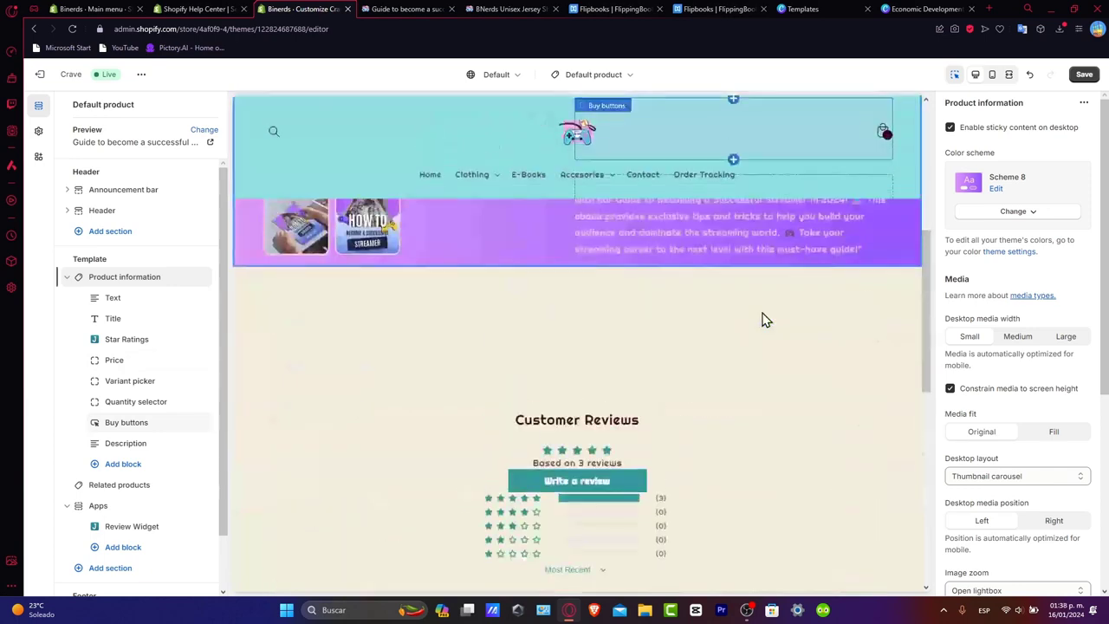
{"action": "scroll", "coordinate": [733, 355], "scroll_direction": "down", "scroll_amount": 2}
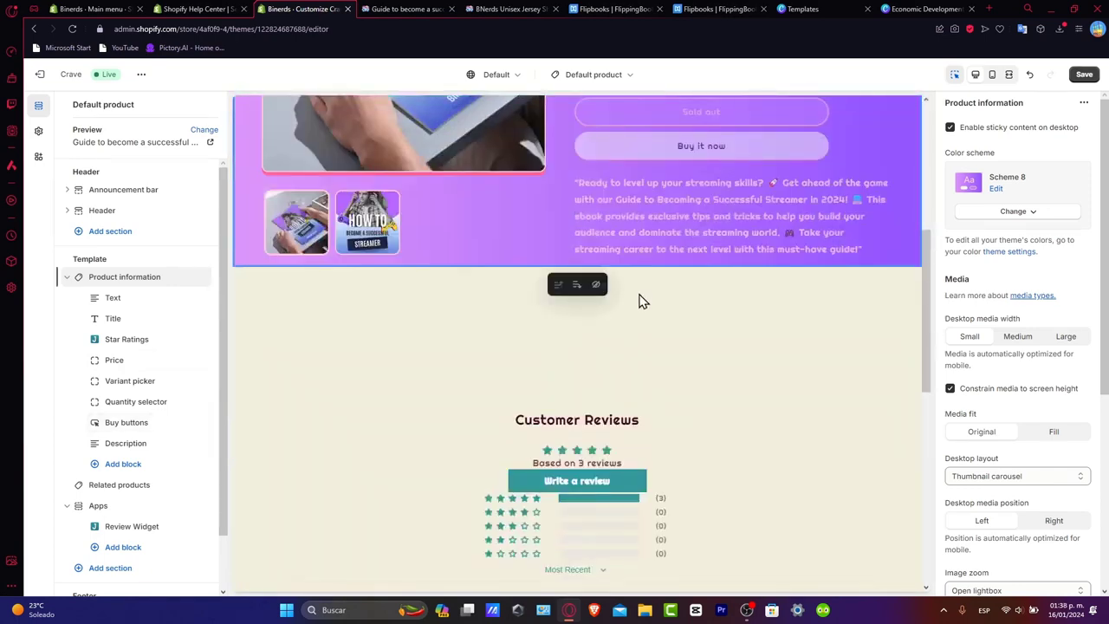
{"action": "scroll", "coordinate": [778, 321], "scroll_direction": "down", "scroll_amount": 2}
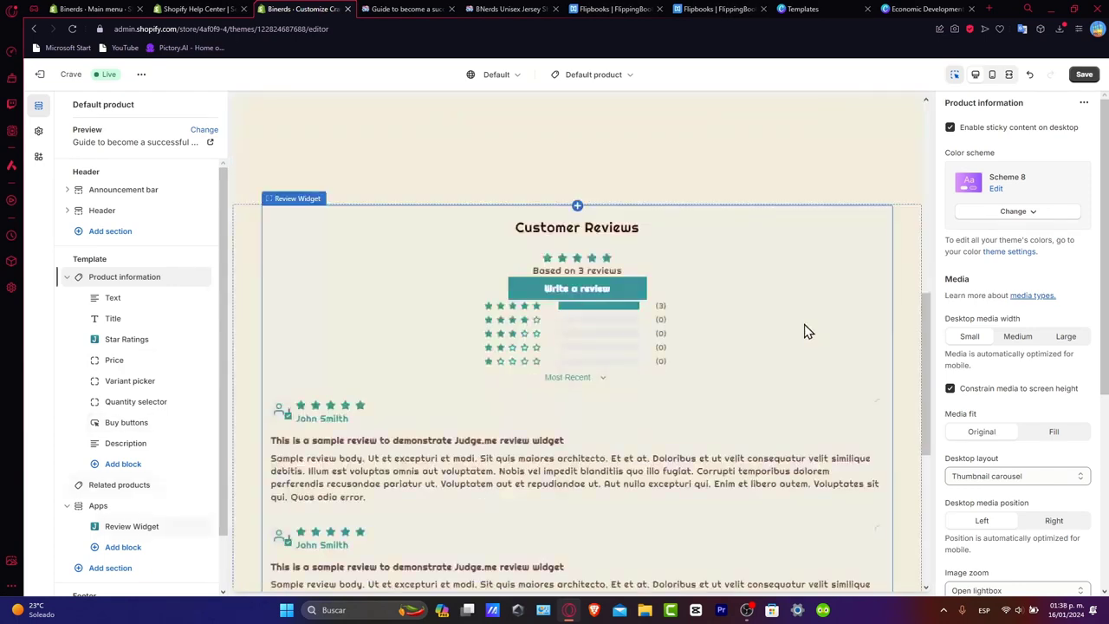
- Remove the Apps section holding the customer reviews and hide the Related products section
{"action": "left_click", "coordinate": [804, 326]}
{"action": "left_click", "coordinate": [907, 236]}
{"action": "scroll", "coordinate": [886, 259], "scroll_direction": "up", "scroll_amount": 7}
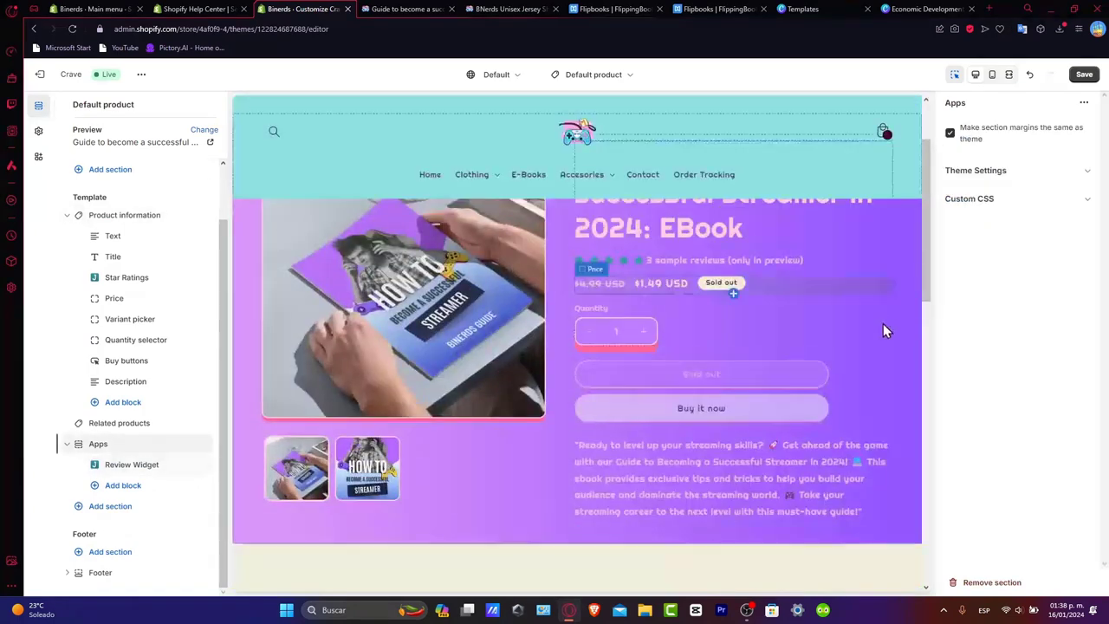
{"action": "scroll", "coordinate": [892, 312], "scroll_direction": "down", "scroll_amount": 1}
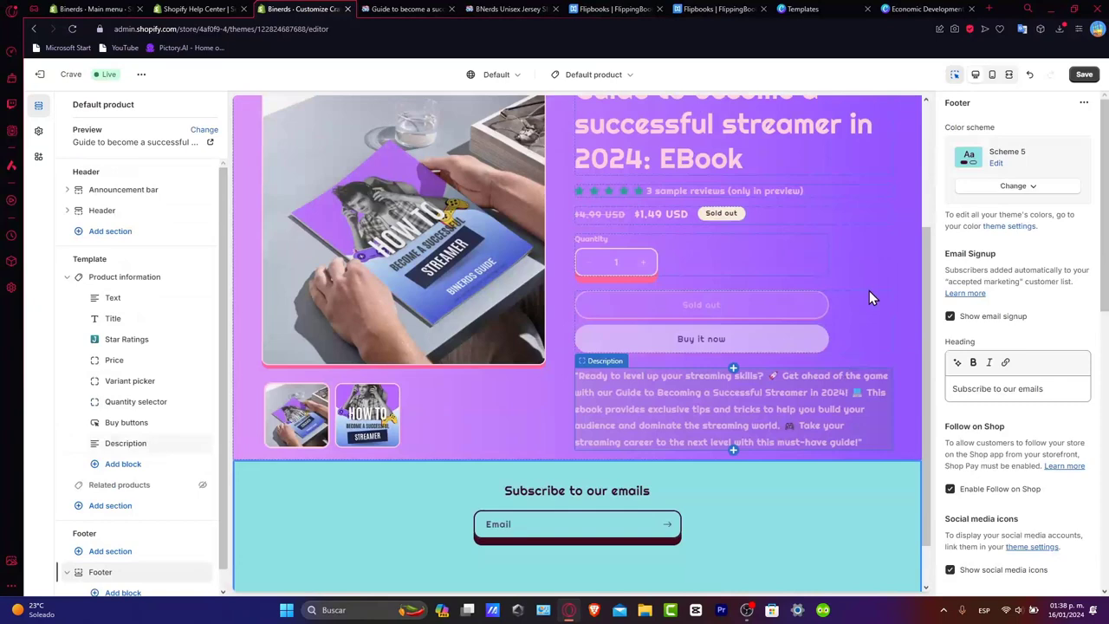
- Change the text color of the Product information section's Scheme 8 to black #000000
{"action": "left_click", "coordinate": [885, 290]}
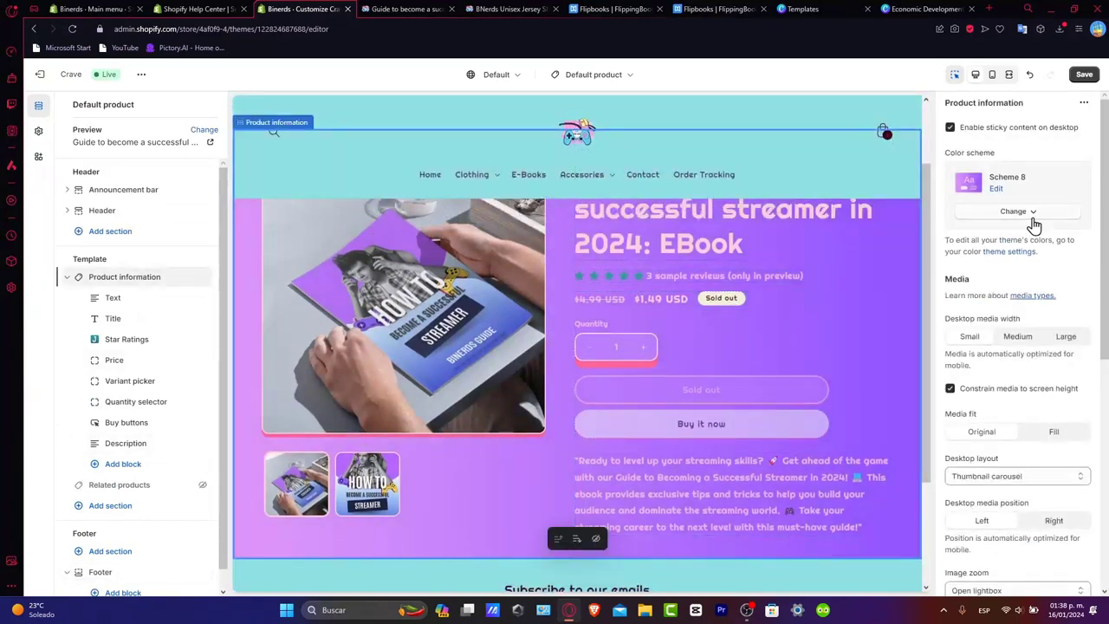
{"action": "left_click", "coordinate": [999, 189]}
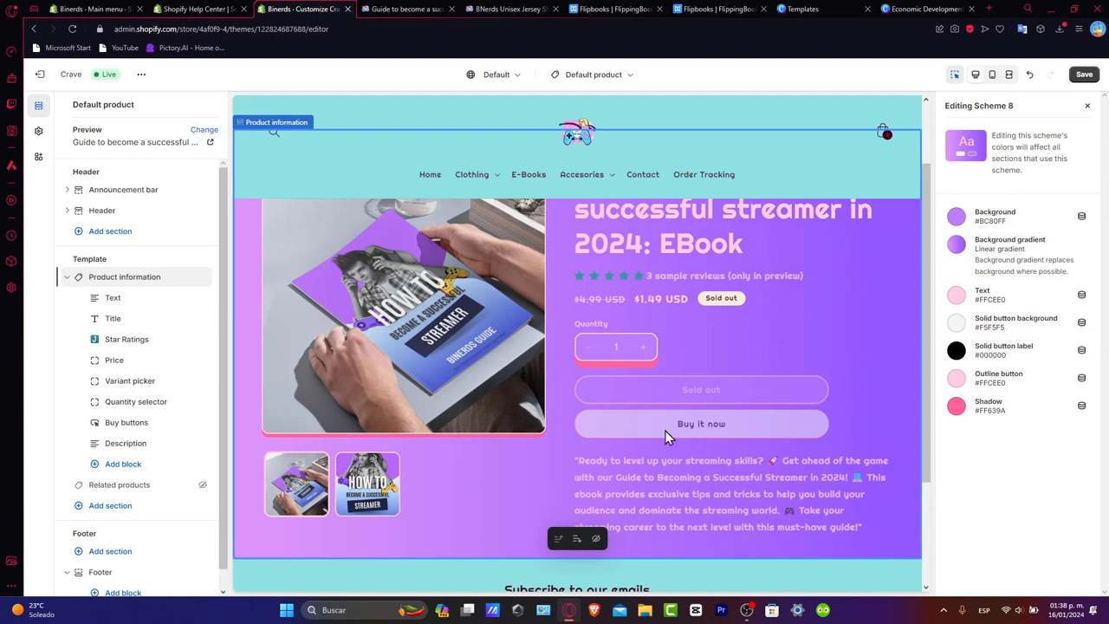
{"action": "left_click", "coordinate": [956, 296]}
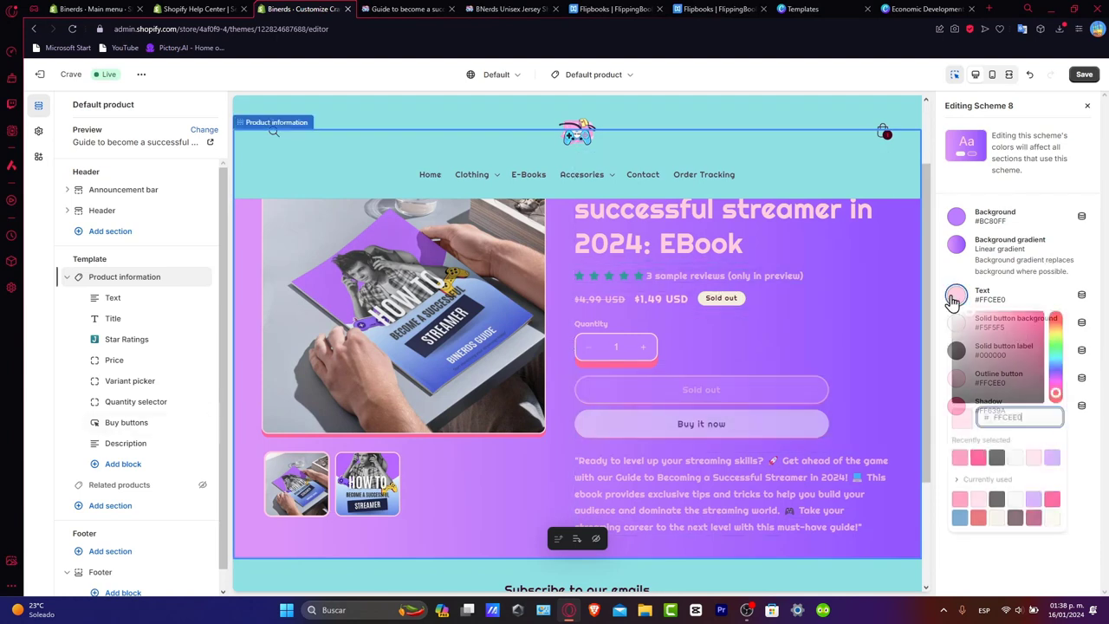
{"action": "left_click_drag", "start_coordinate": [965, 350], "coordinate": [930, 277]}
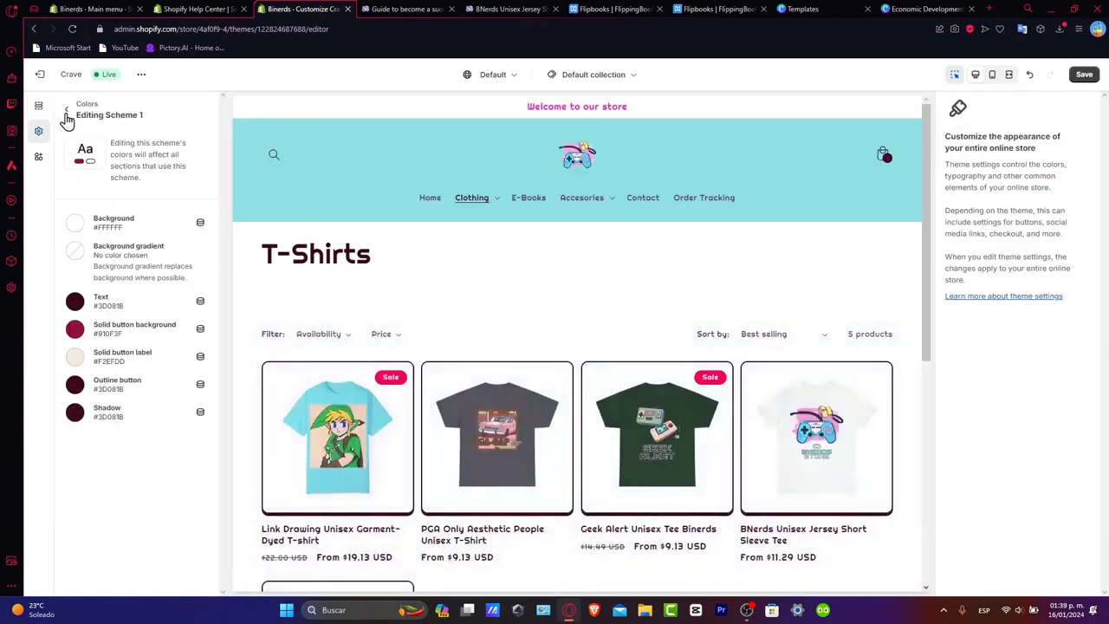
{"action": "left_click", "coordinate": [67, 114]}
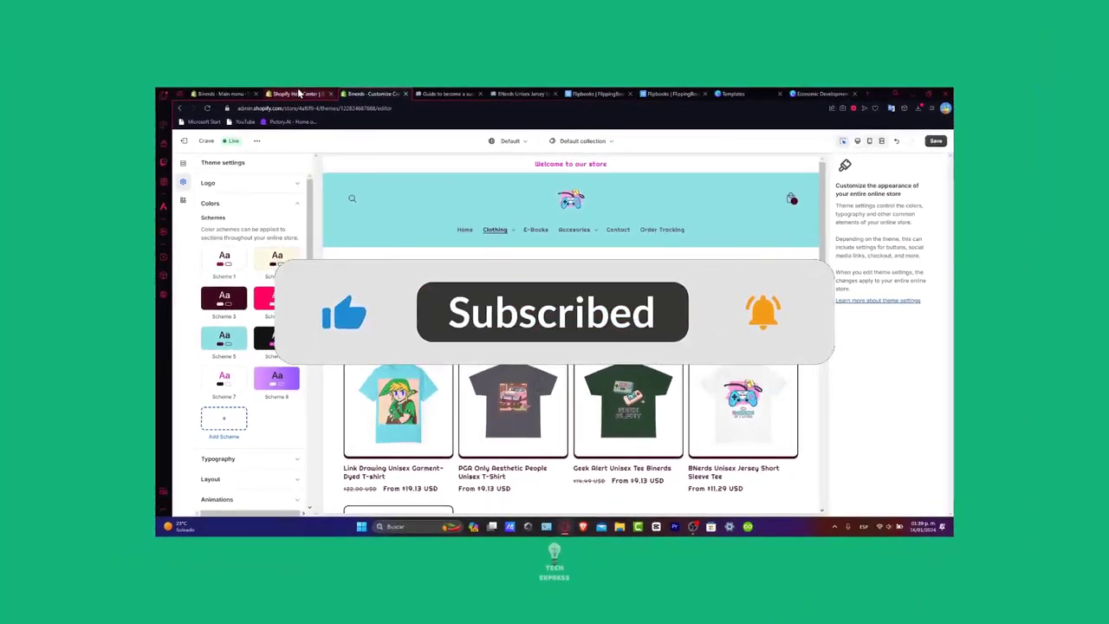
- Go to the ebook's live storefront page, dismiss the admin bar and reload the page
{"action": "left_click", "coordinate": [447, 94]}
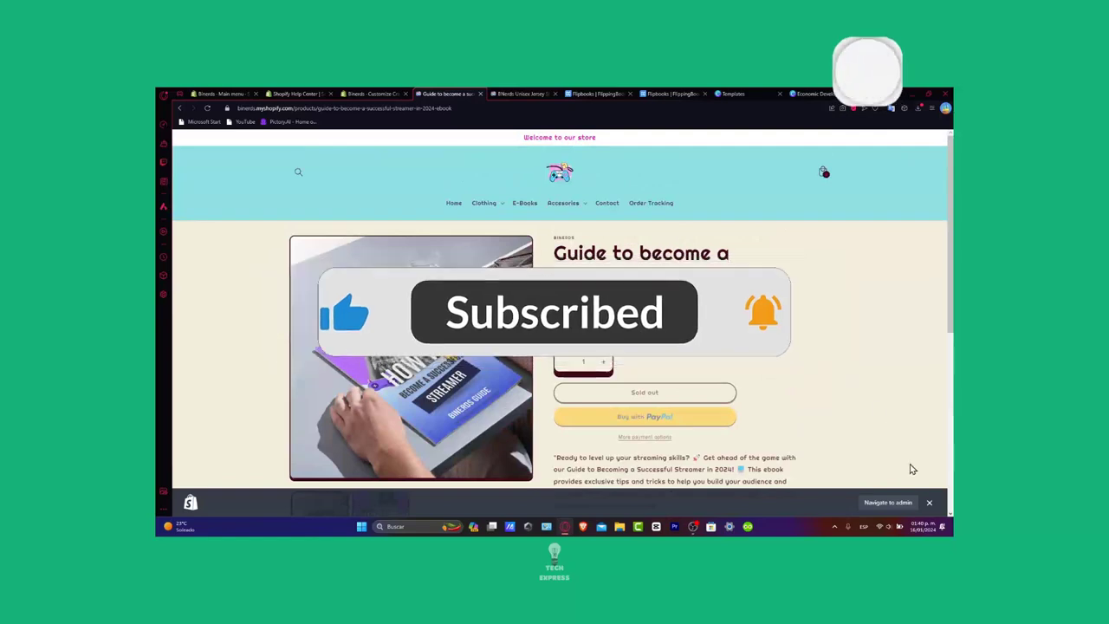
{"action": "left_click", "coordinate": [929, 502]}
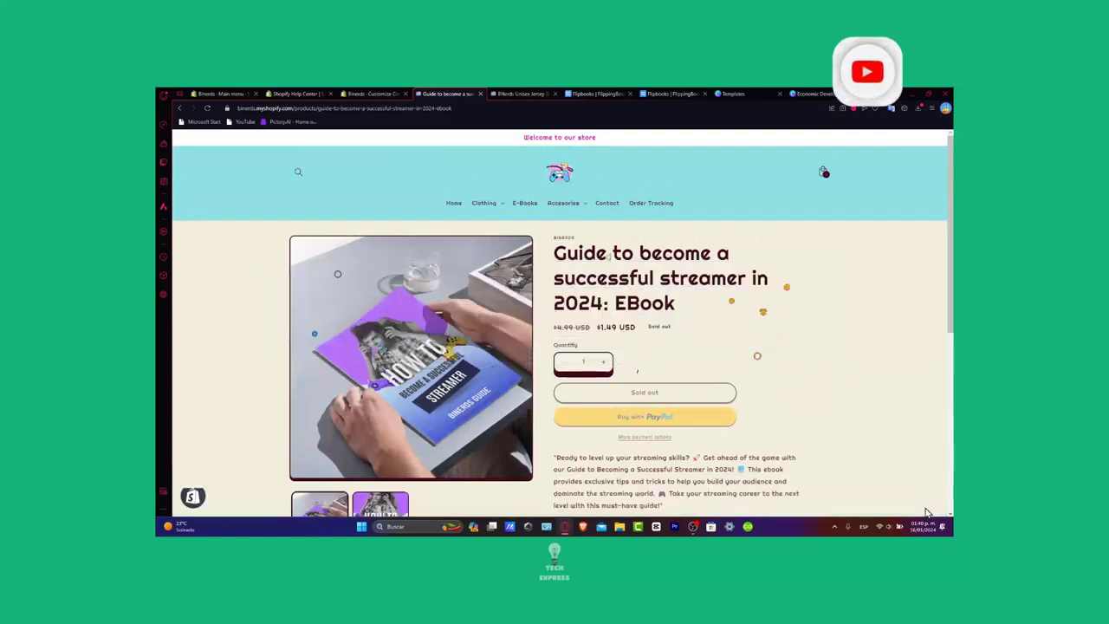
{"action": "left_click", "coordinate": [207, 108]}
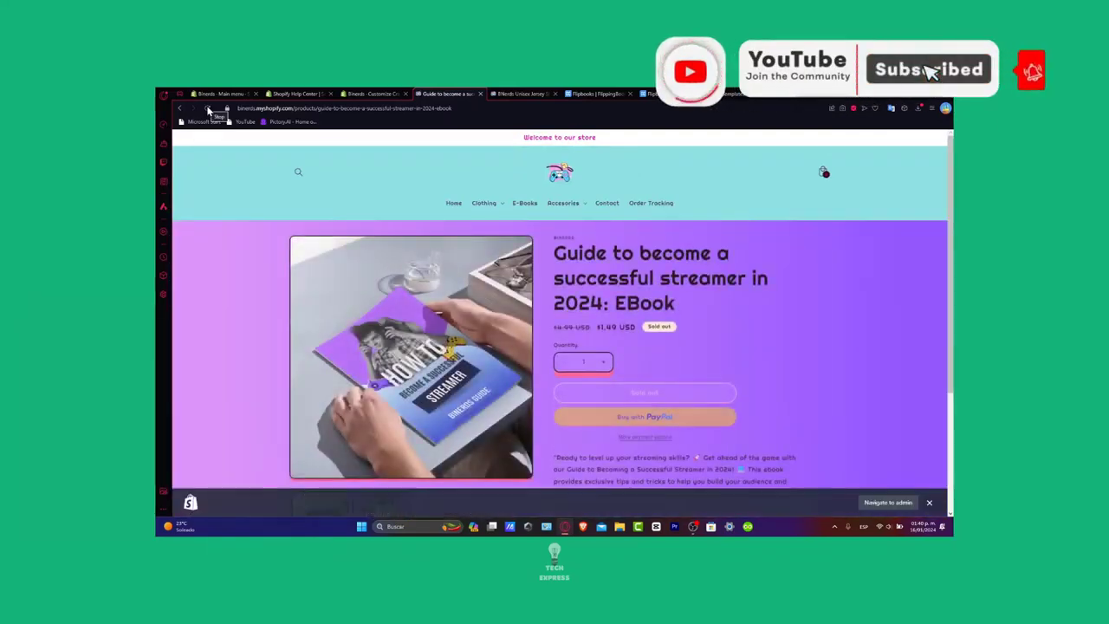
- Look over the restyled ebook page down to the email signup and display the second product image, the guide's cover
{"action": "scroll", "coordinate": [773, 354], "scroll_direction": "down", "scroll_amount": 3}
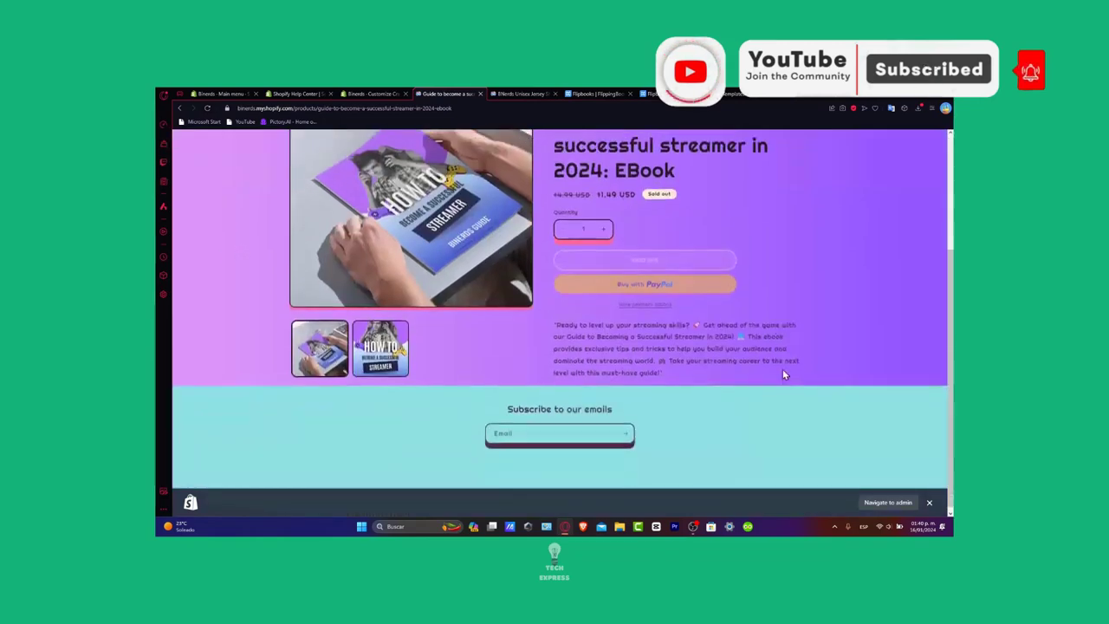
{"action": "scroll", "coordinate": [777, 389], "scroll_direction": "up", "scroll_amount": 3}
{"action": "scroll", "coordinate": [776, 386], "scroll_direction": "down", "scroll_amount": 3}
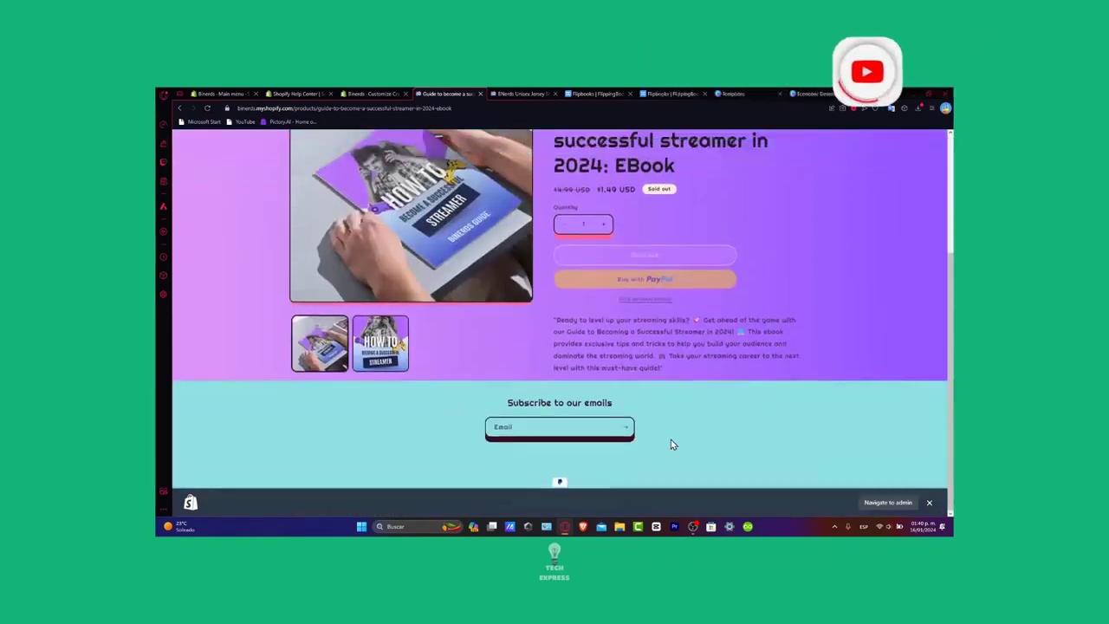
{"action": "left_click", "coordinate": [395, 364]}
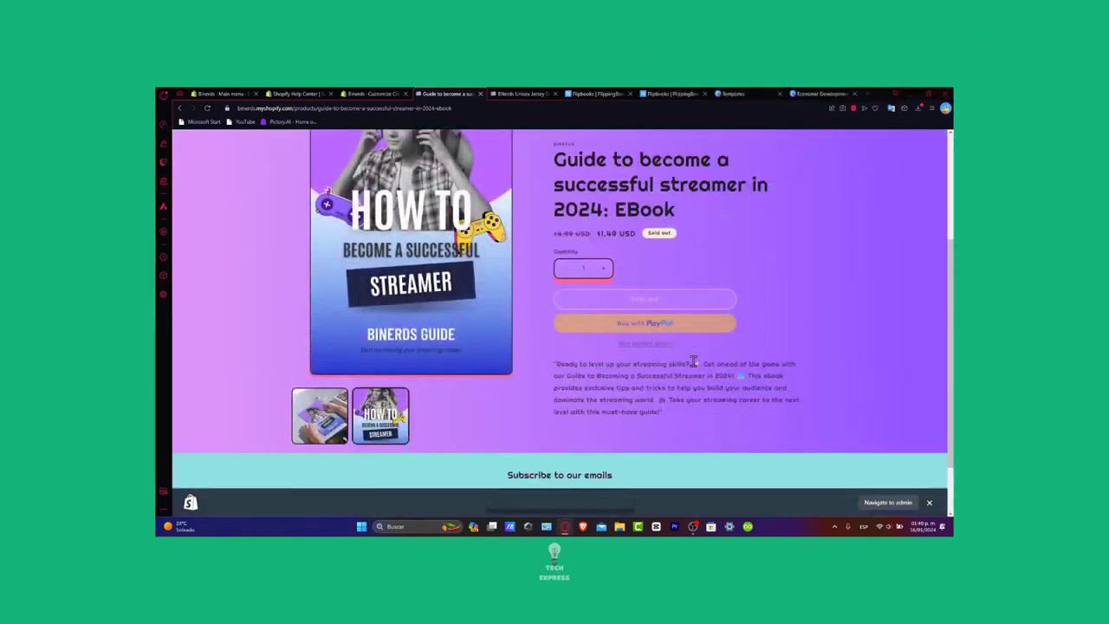